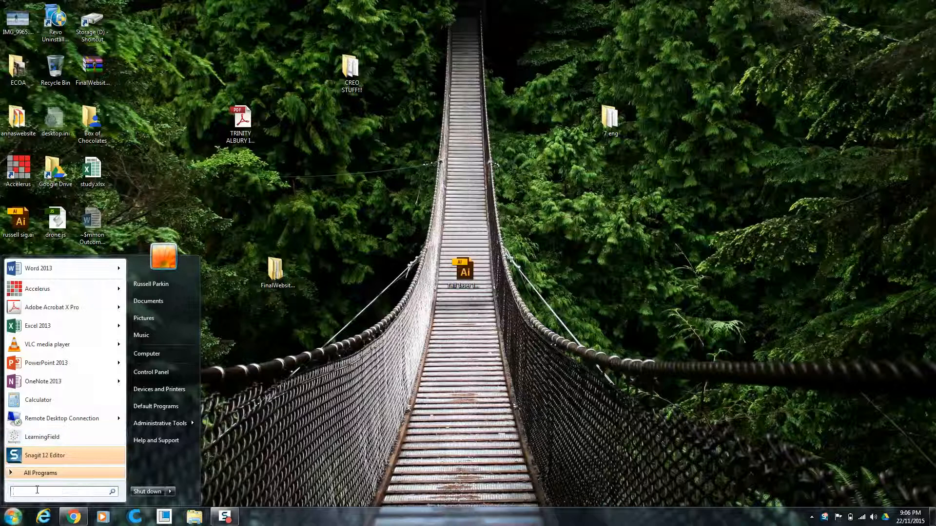
- Launch PTC Creo Parametric 3.0 and dismiss the getting-started prompt, the Resource Center and the embedded browser
text(creo)
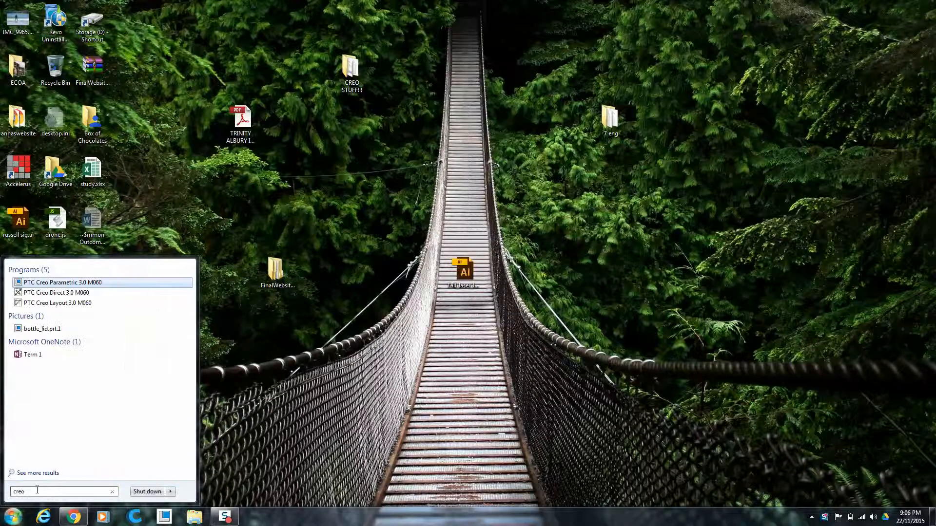
key(Return)
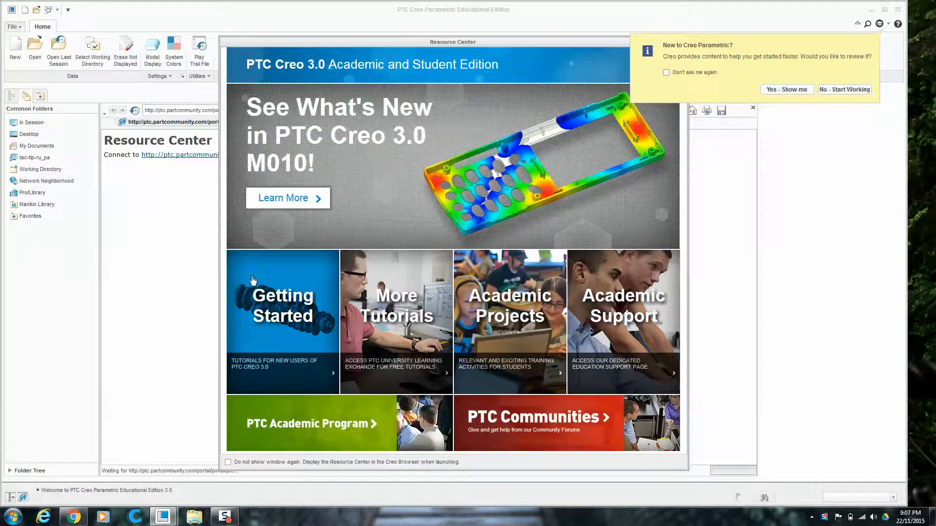
click(847, 90)
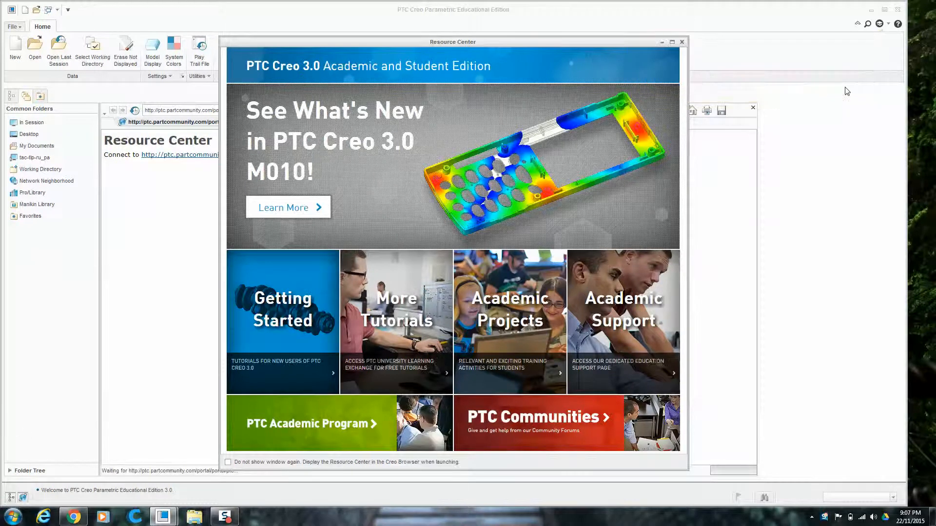
click(683, 43)
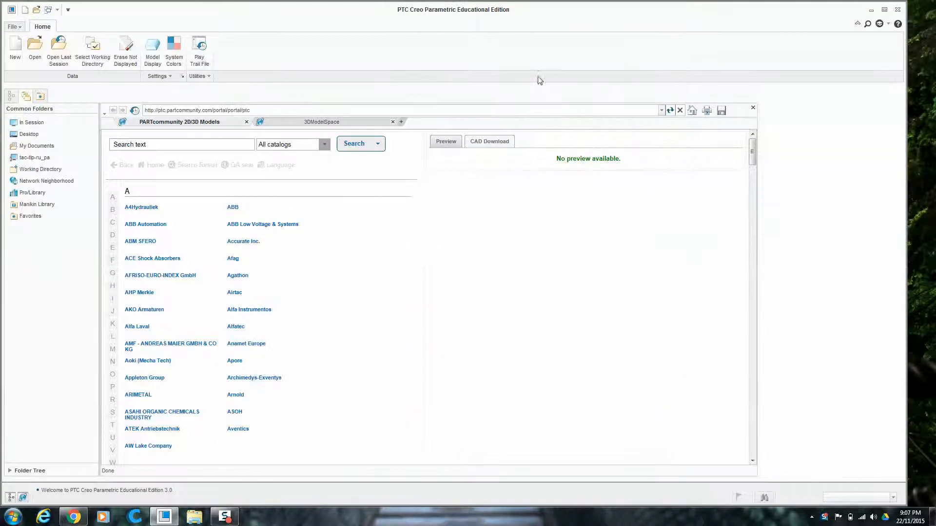
click(753, 109)
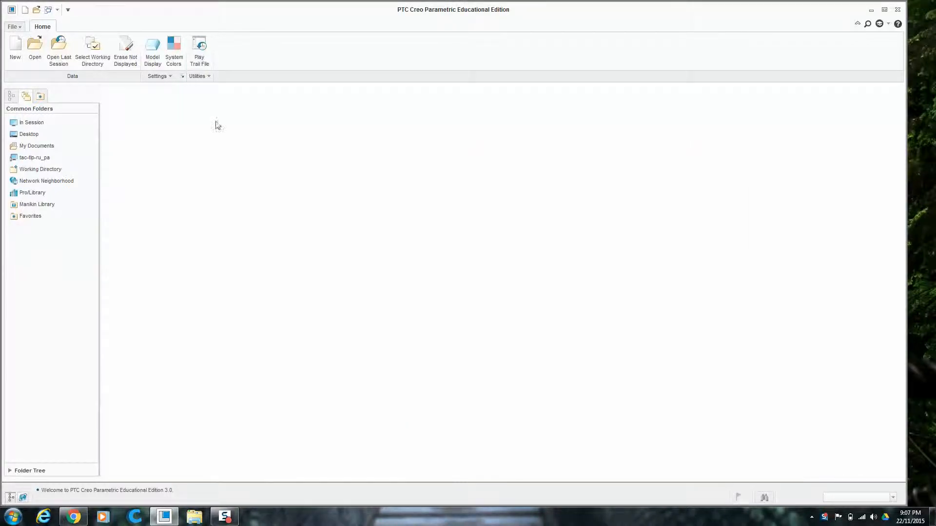
- Open the recent part ipadministandbit.prt and rotate it to face its large flat side
click(19, 29)
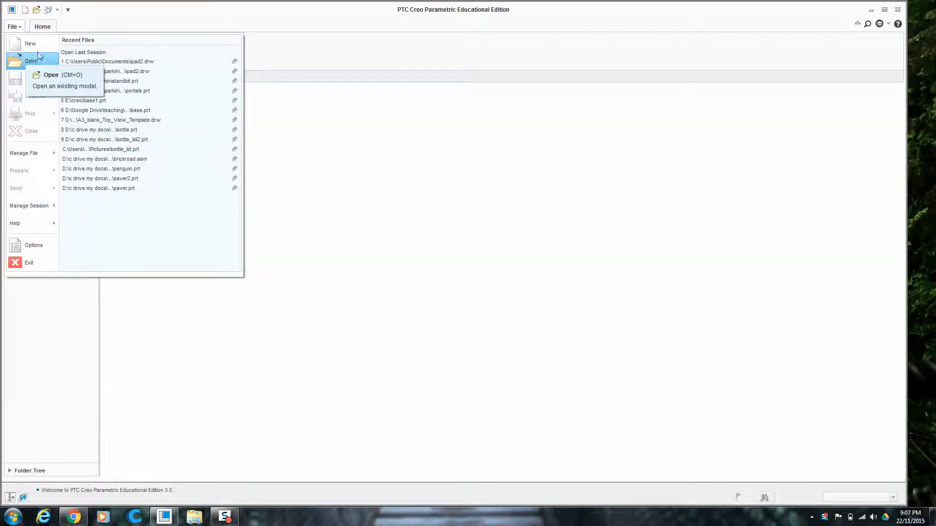
click(148, 81)
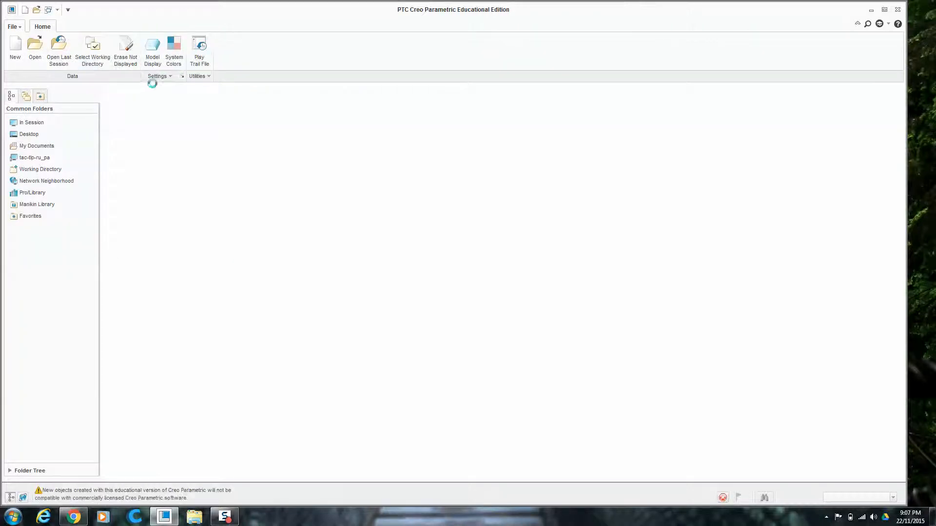
middle_drag(404, 224, 478, 107)
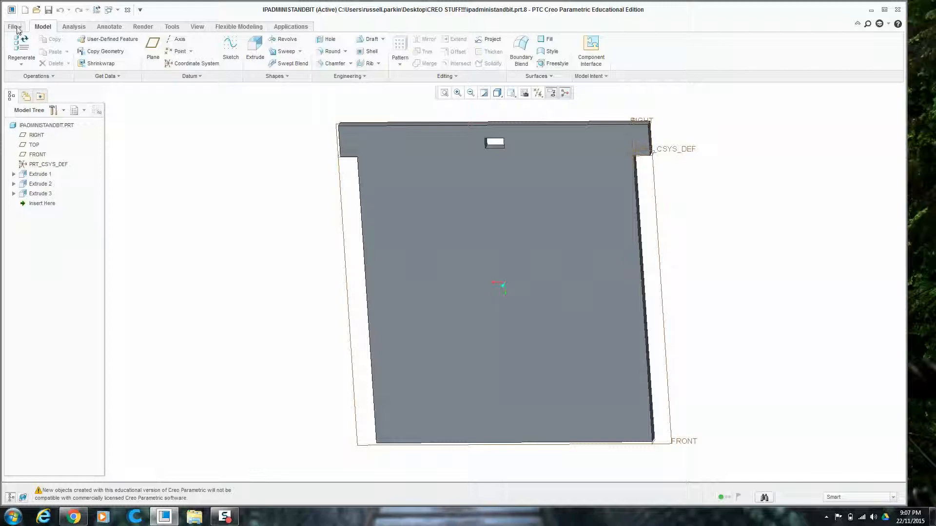
click(15, 27)
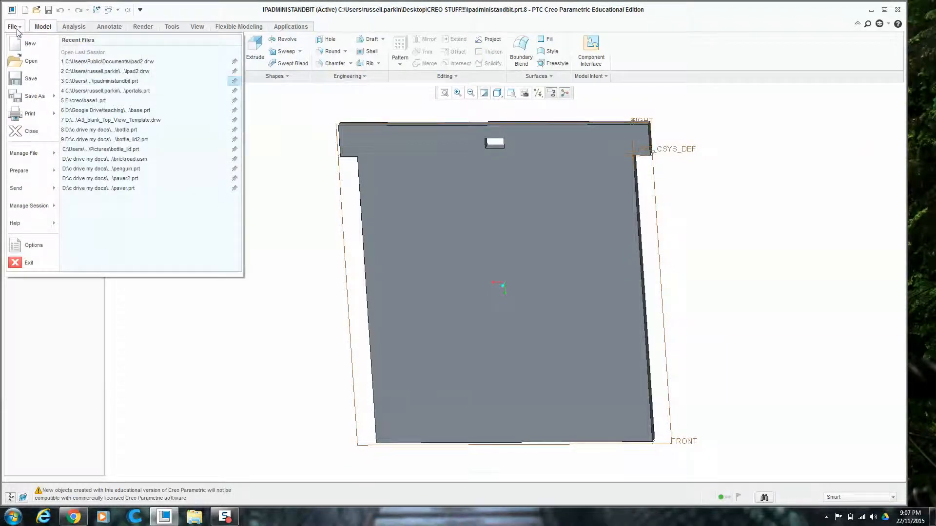
mouse_move(53, 97)
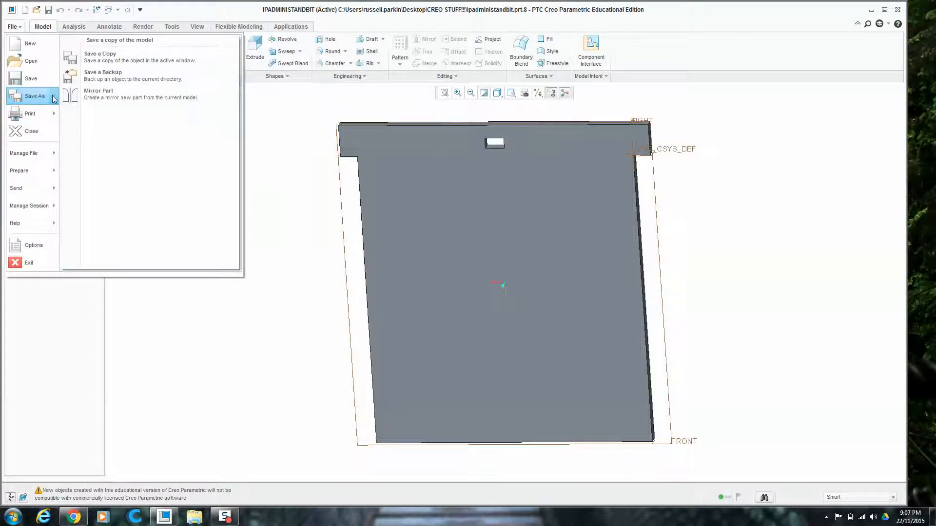
click(115, 58)
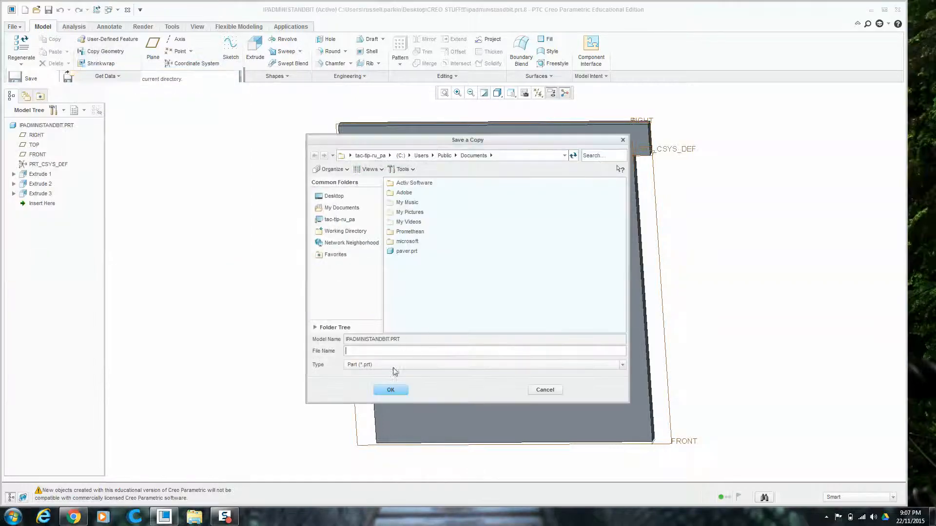
click(395, 365)
scroll(396, 419, down, 3)
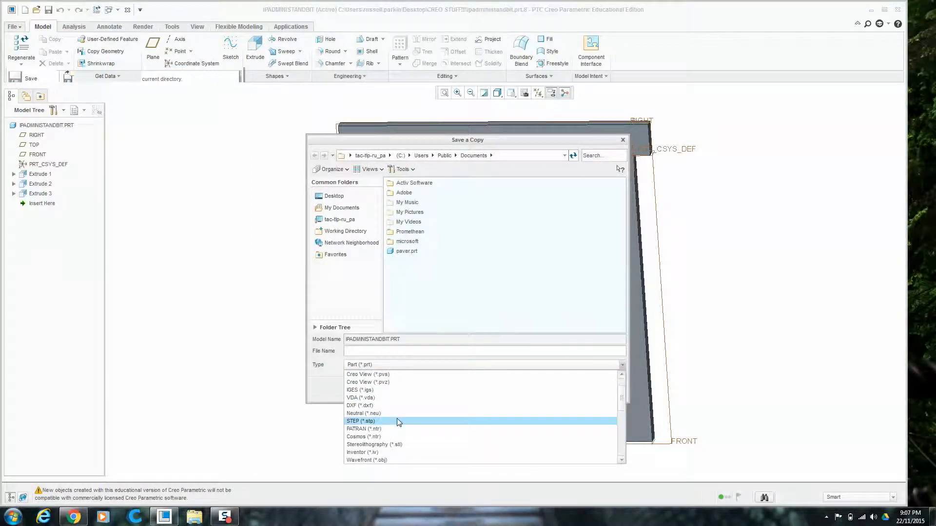
scroll(402, 431, down, 2)
click(385, 424)
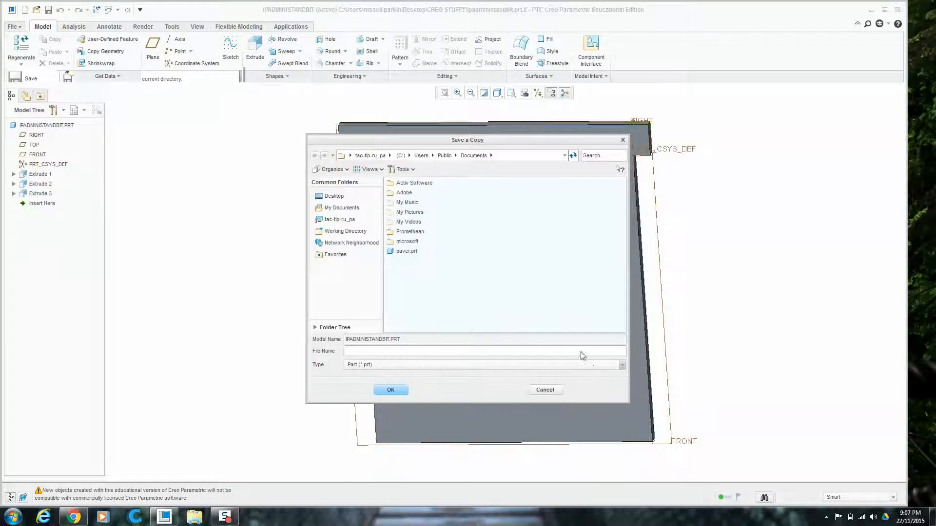
click(545, 390)
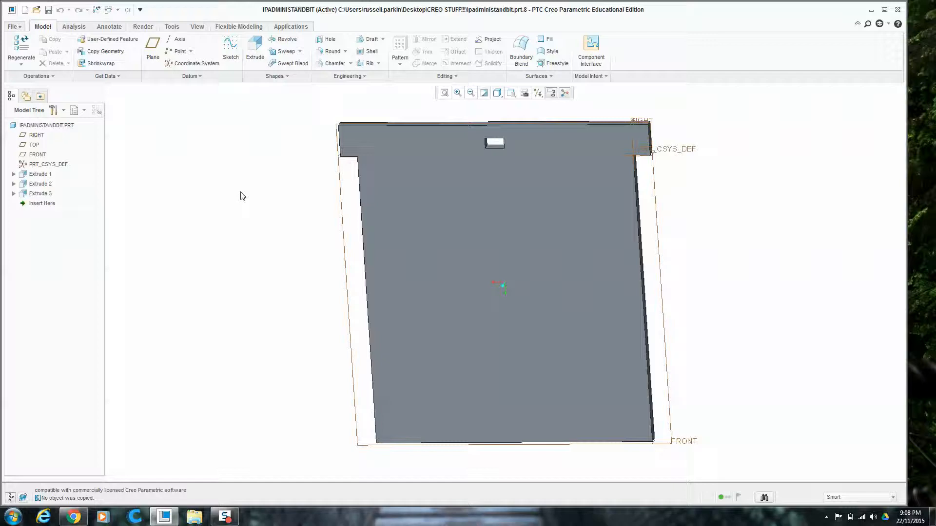
- Create a new drawing named IPAD of the ipadministandbit part with the a3_drawing template, and dismiss the template error report
click(12, 27)
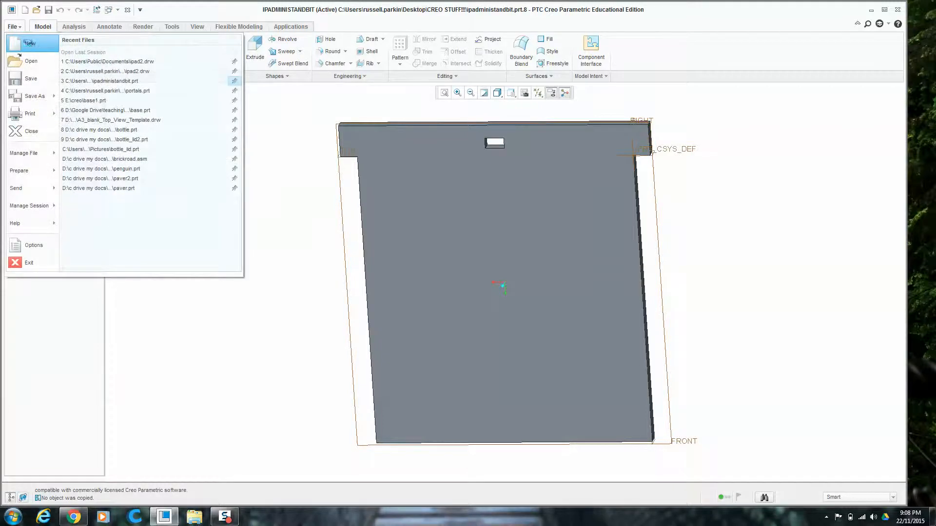
click(22, 45)
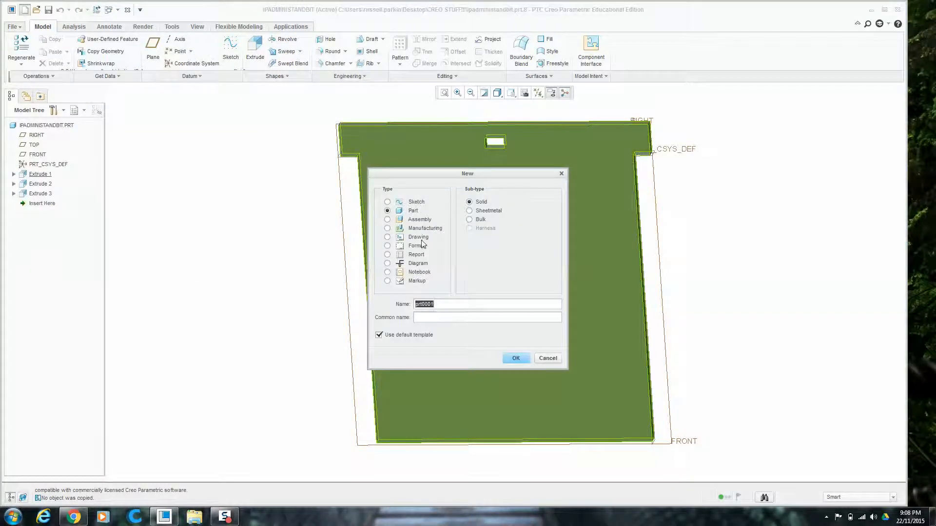
click(418, 237)
click(516, 359)
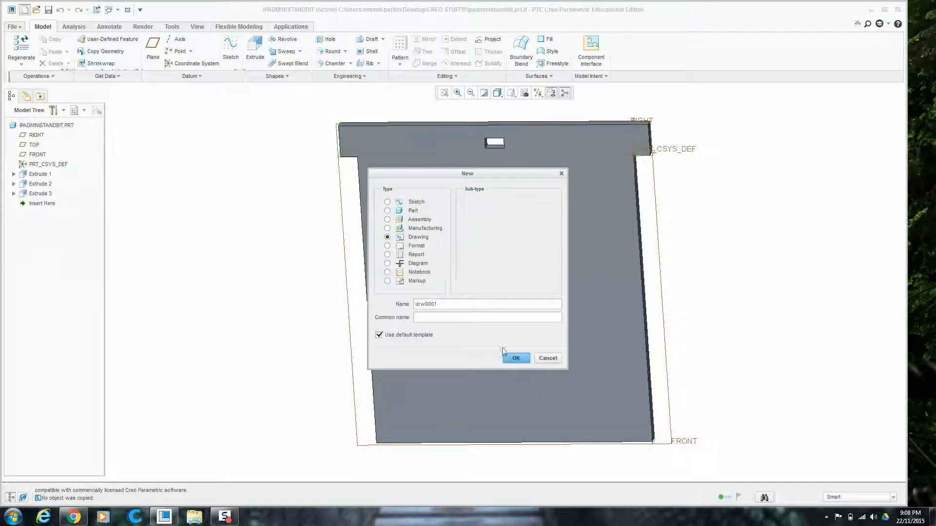
drag(445, 304, 389, 305)
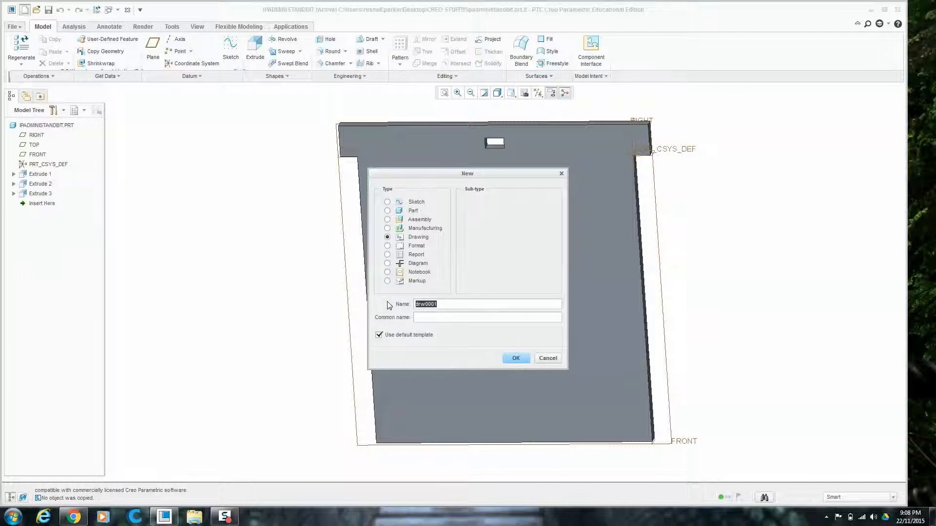
key(BackSpace)
text(IPAD)
click(516, 359)
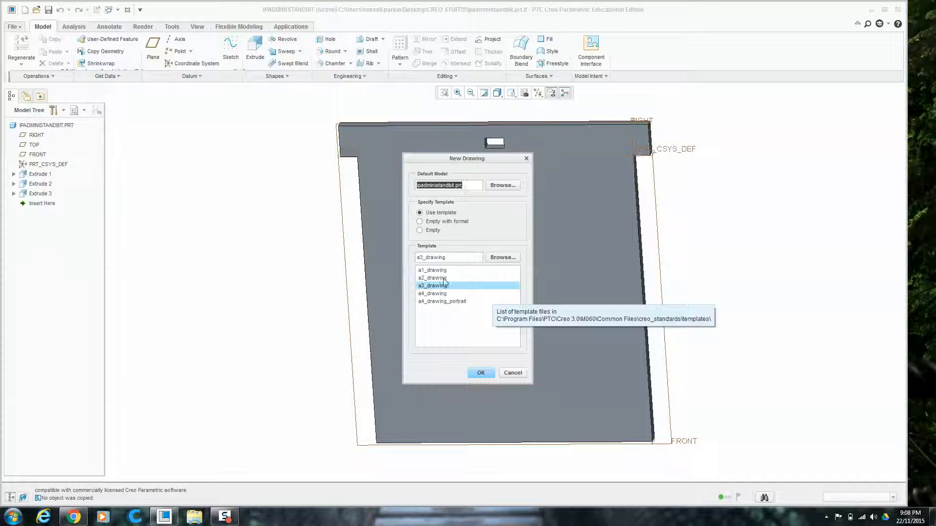
click(481, 374)
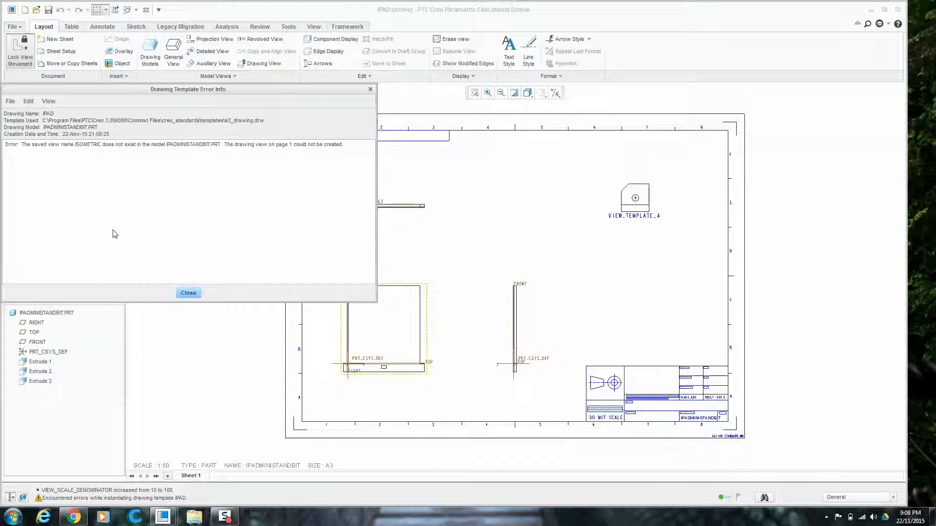
click(189, 293)
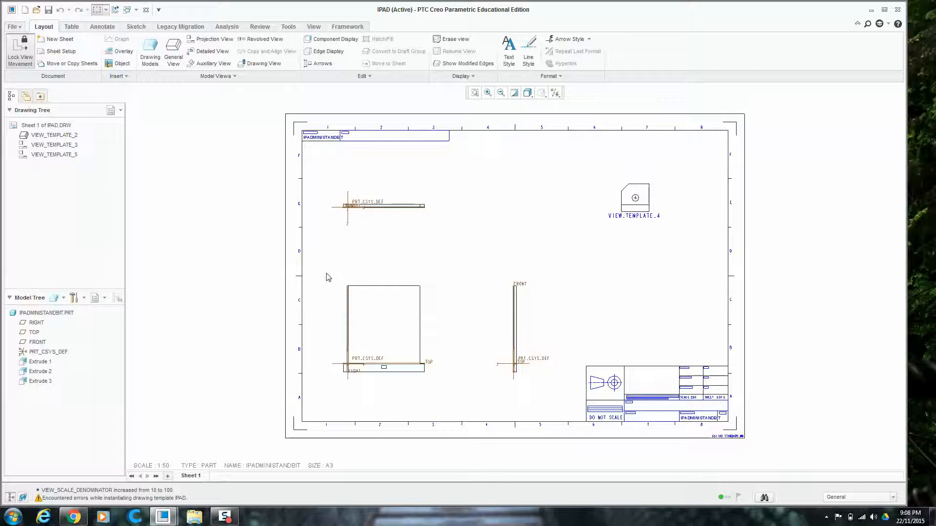
drag(328, 259, 435, 391)
click(418, 272)
- Export the drawing in DWG format as ipad into the Public Documents folder
click(15, 27)
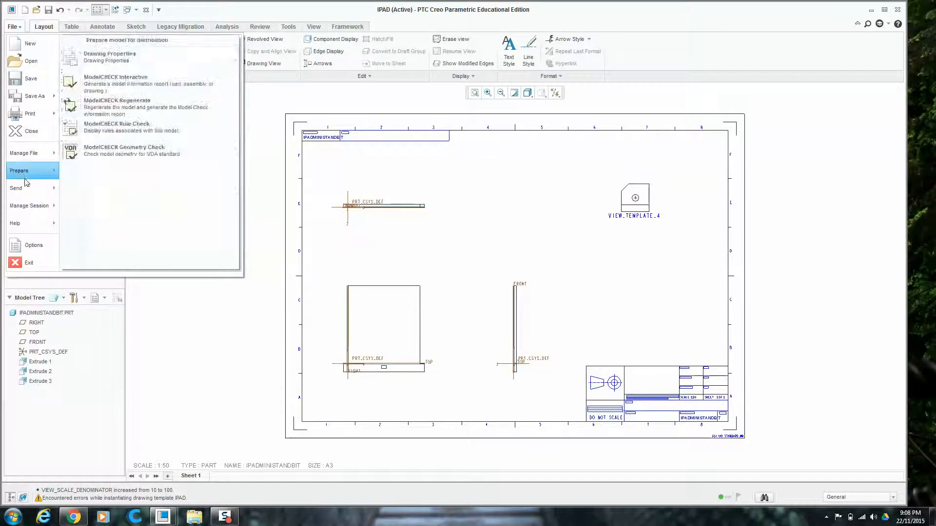
mouse_move(29, 189)
mouse_move(34, 96)
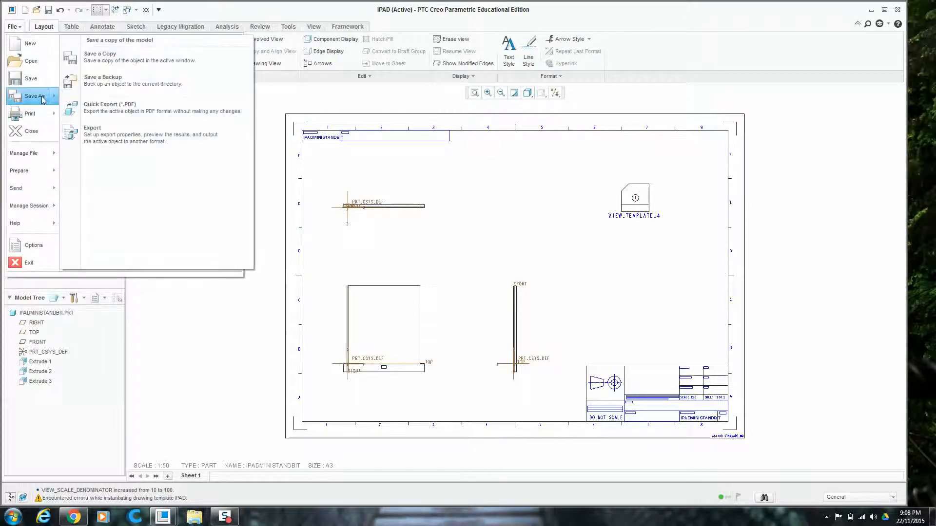
click(103, 138)
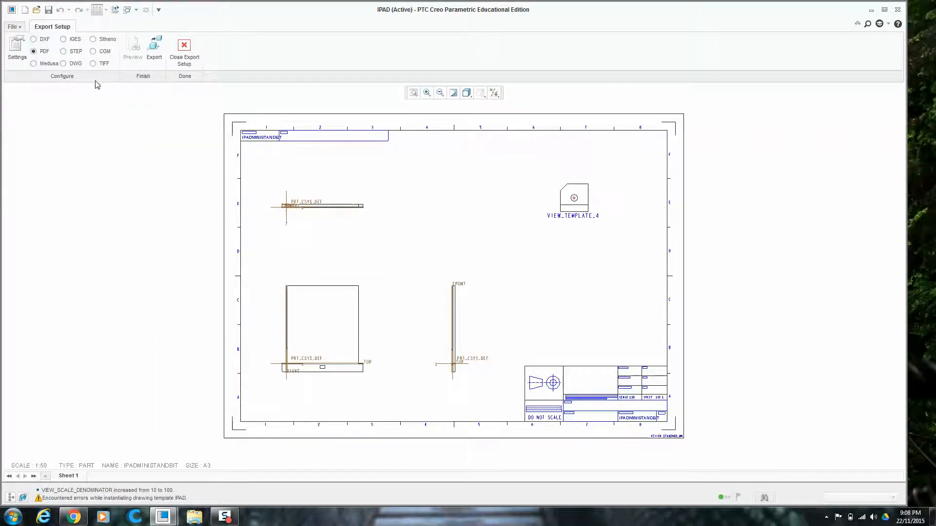
click(73, 66)
click(153, 47)
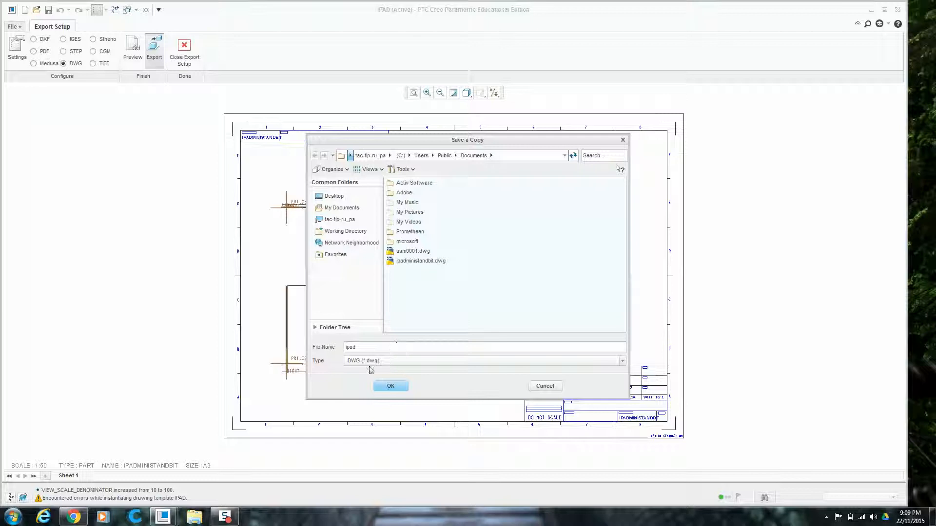
click(391, 386)
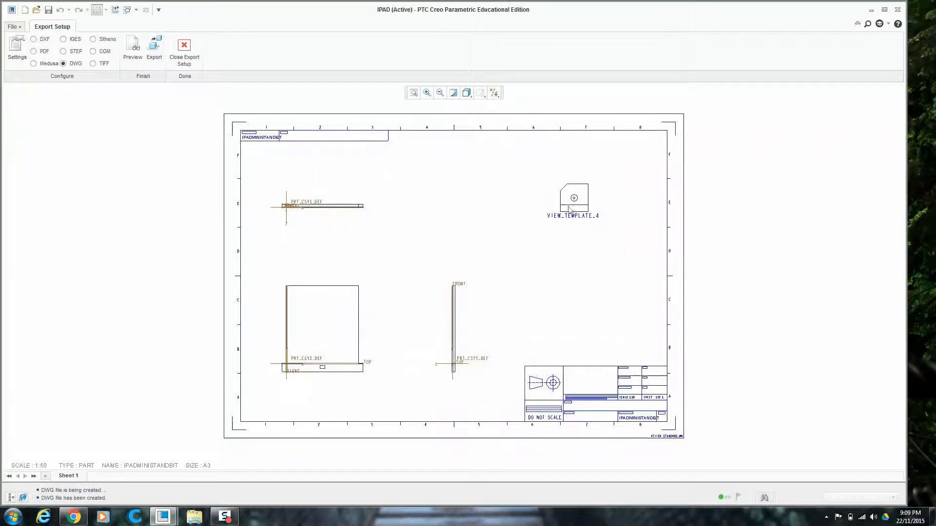
- Switch to Illustrator by opening the tall laser layout file from the desktop, and delete all existing artwork from its artboard
click(871, 10)
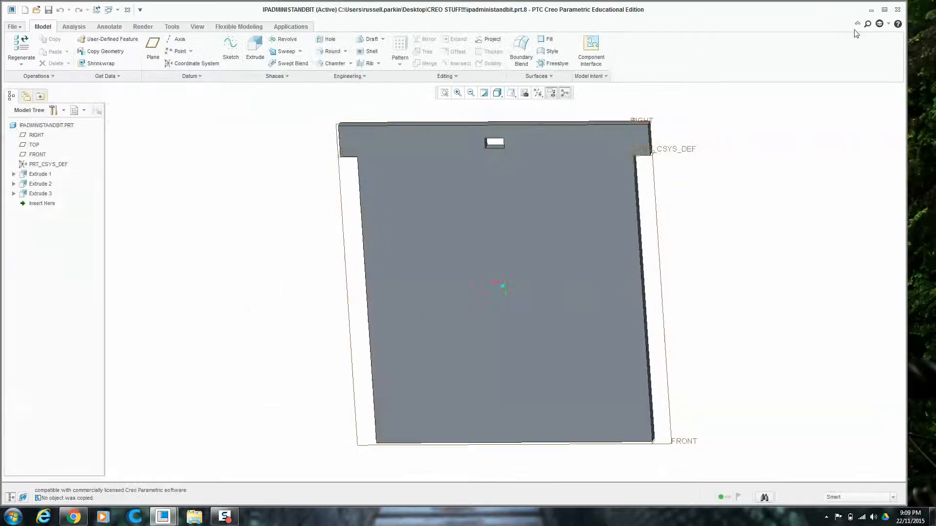
click(871, 10)
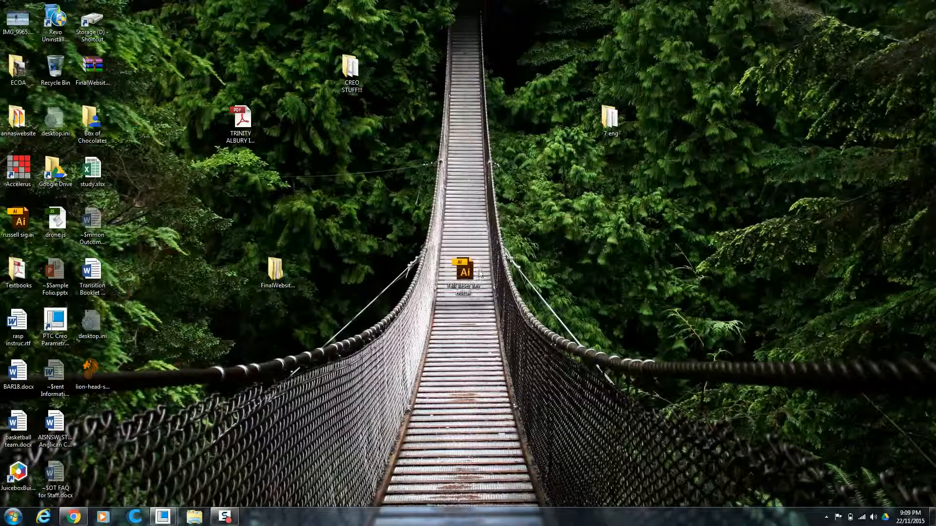
drag(411, 242, 507, 344)
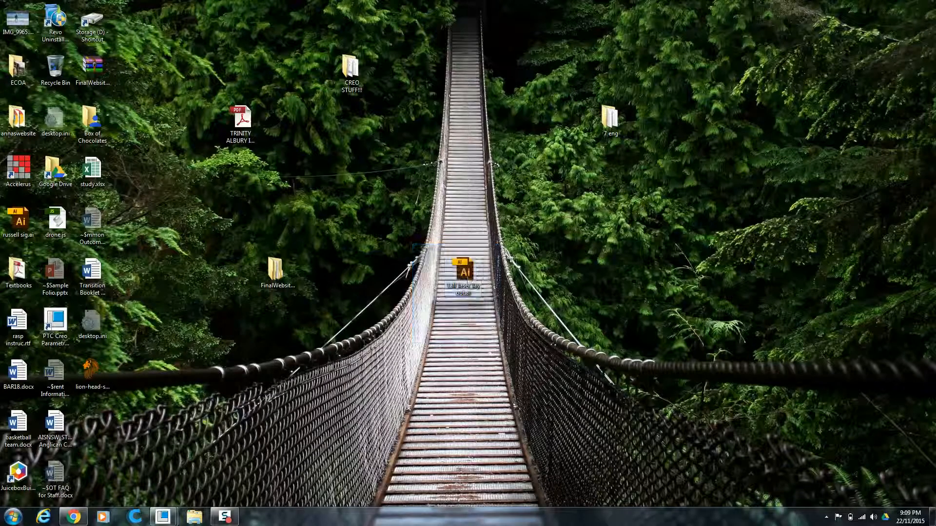
double_click(466, 274)
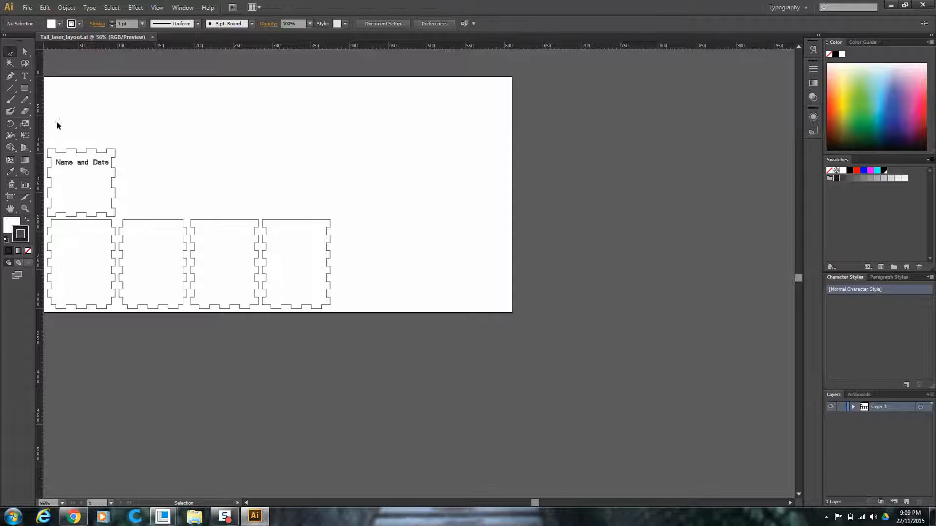
drag(48, 121, 371, 315)
key(Delete)
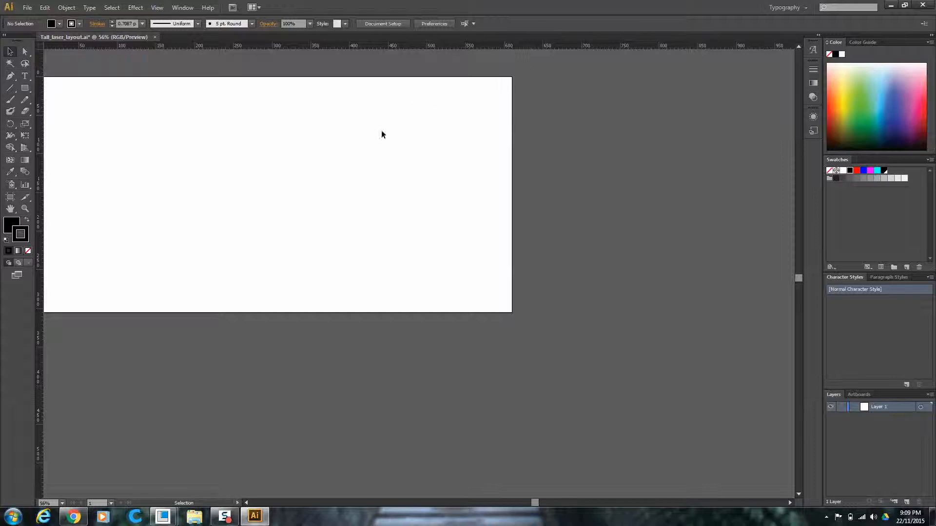
- Start placing a file in the layout, browse to the desktop's CREO STUFF!!! folder, and sort its files by modification date, newest first
click(27, 7)
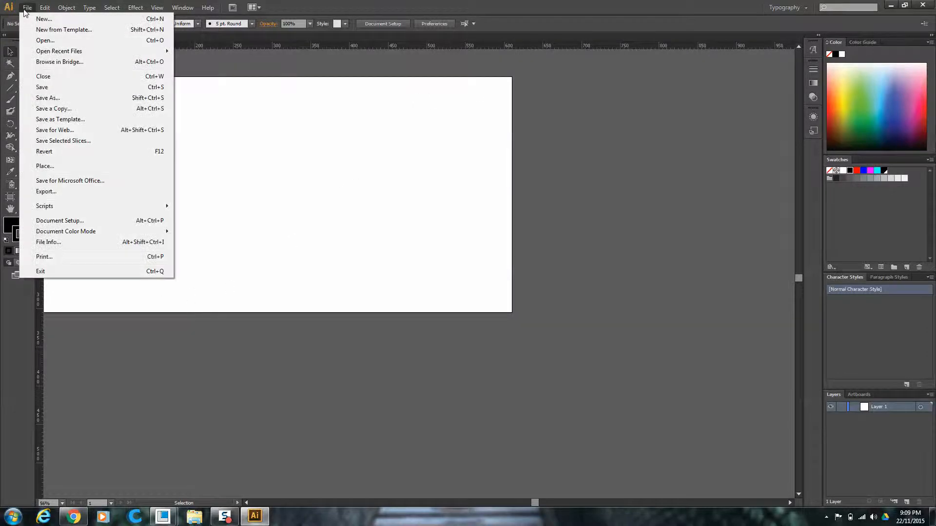
click(66, 167)
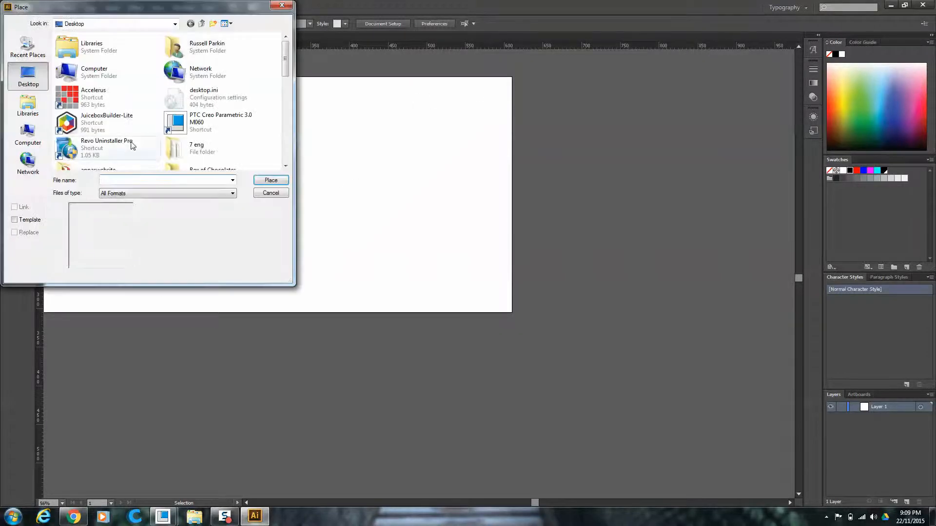
click(160, 100)
scroll(161, 101, down, 1)
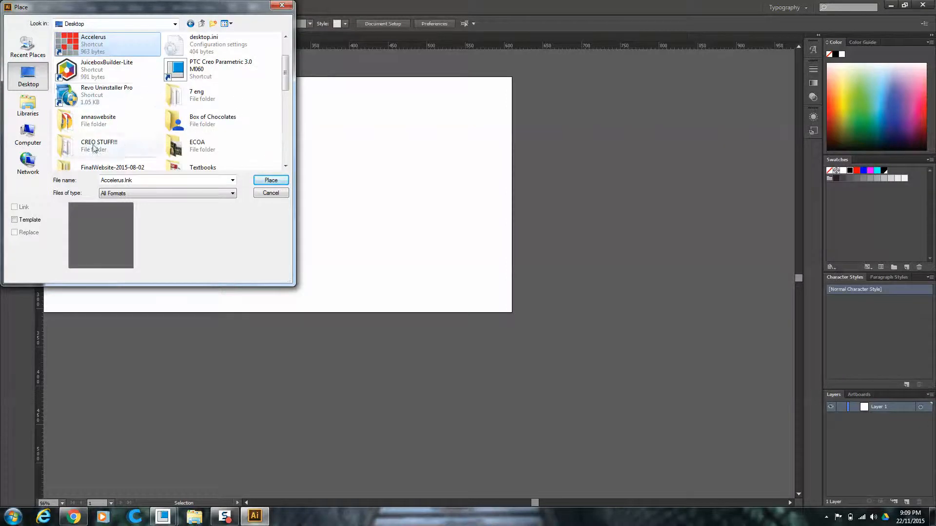
double_click(94, 148)
click(85, 141)
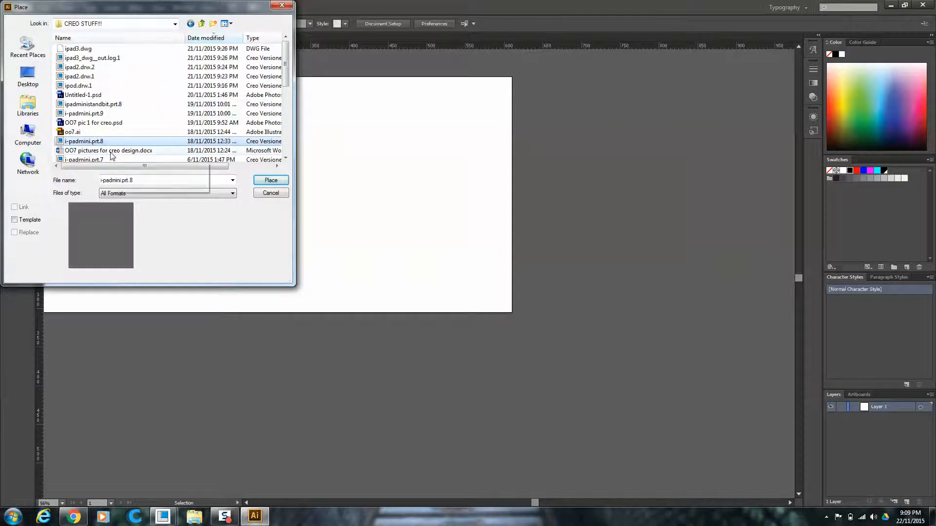
click(213, 39)
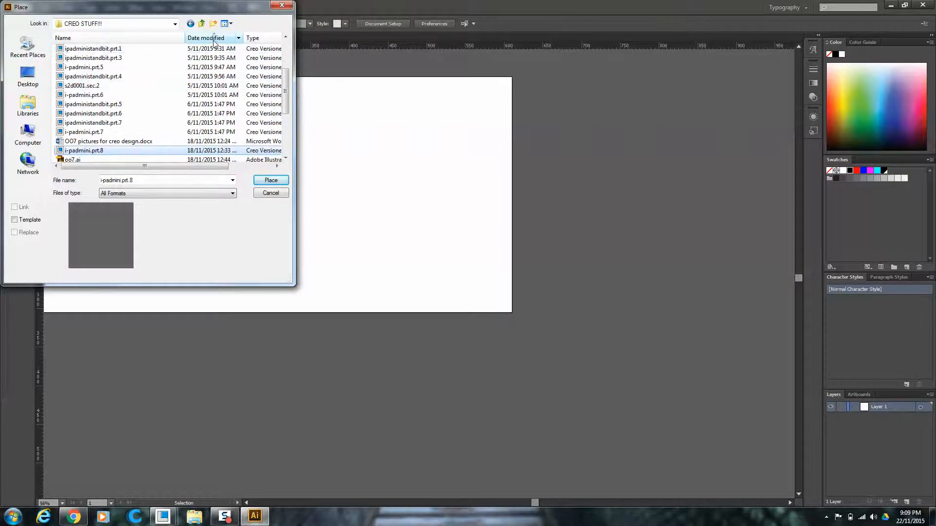
click(213, 38)
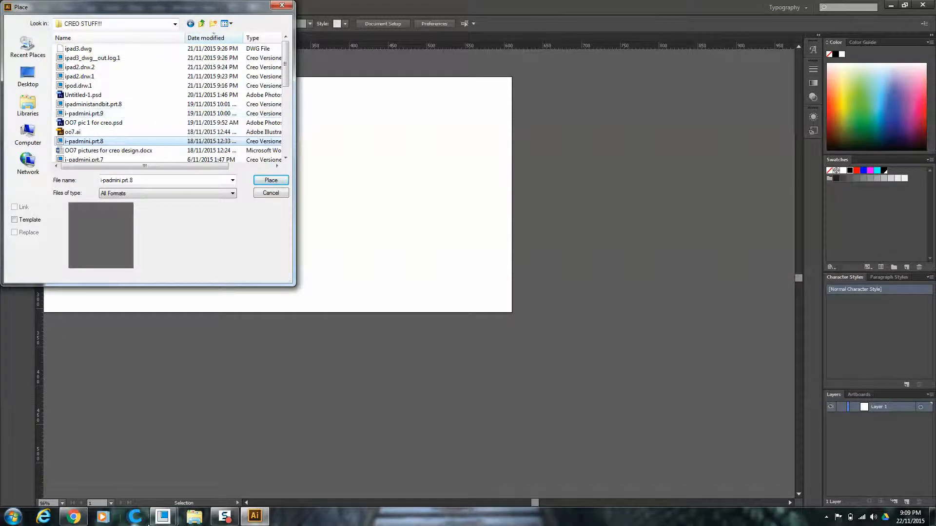
- Switch to the IPAD drawing in Creo and export it in DWG format as ipad into the desktop's CREO STUFF!!! folder
click(168, 520)
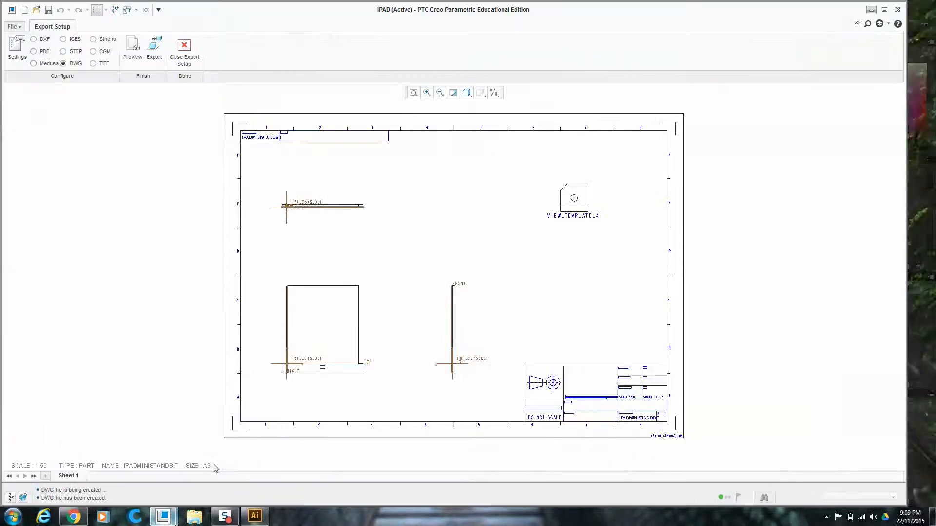
click(217, 467)
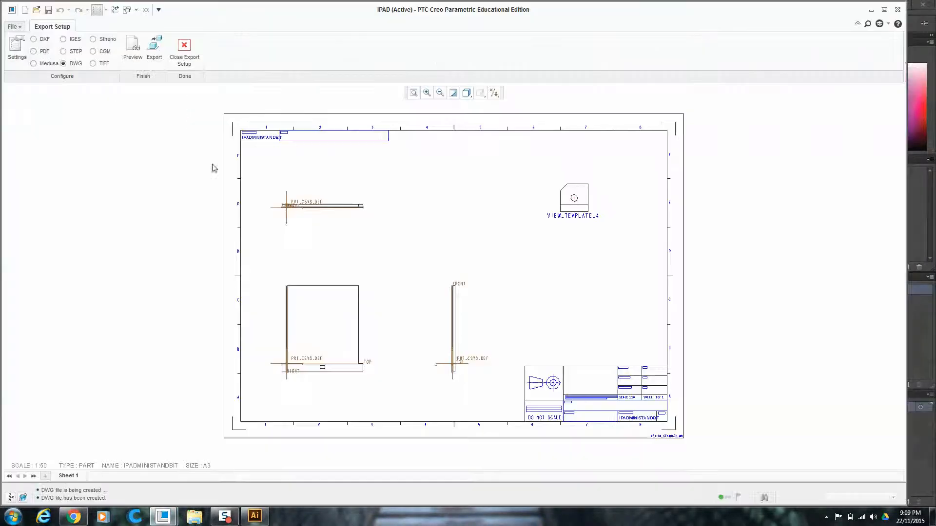
click(165, 518)
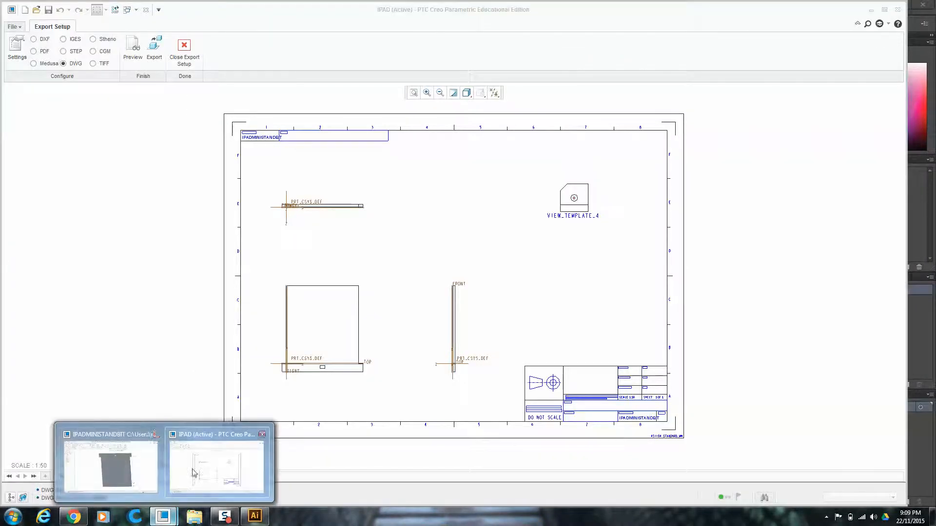
click(202, 466)
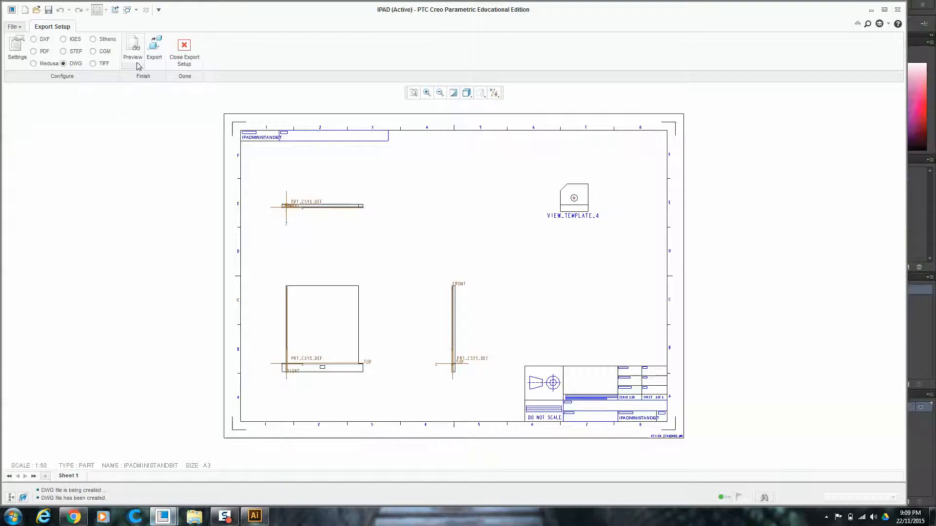
click(154, 48)
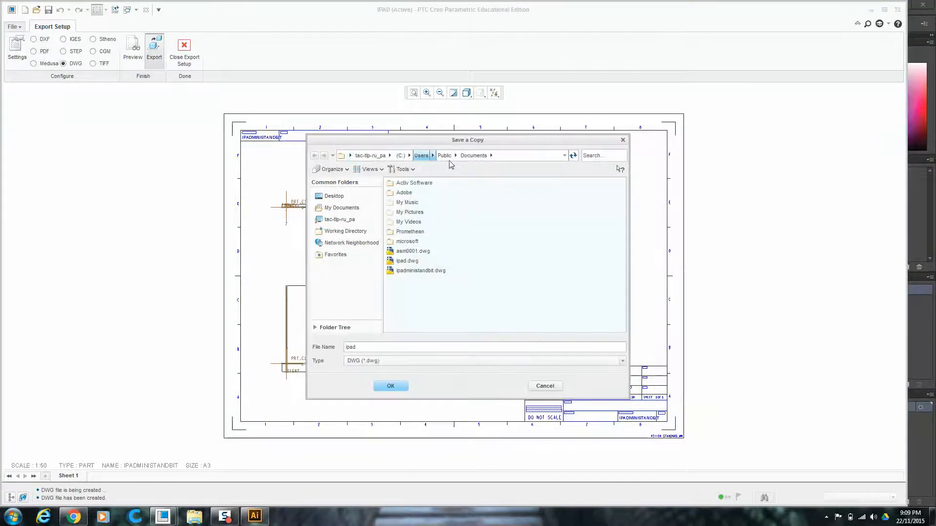
click(336, 197)
double_click(412, 203)
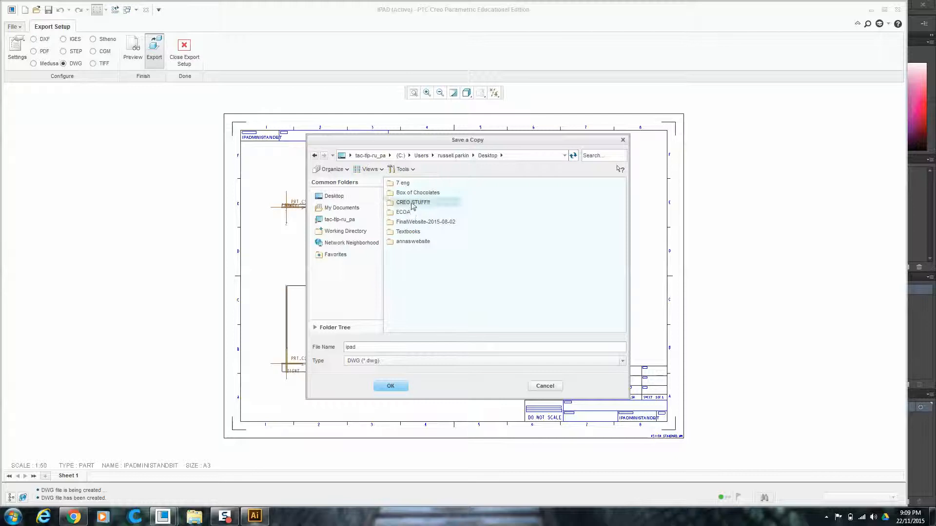
click(393, 387)
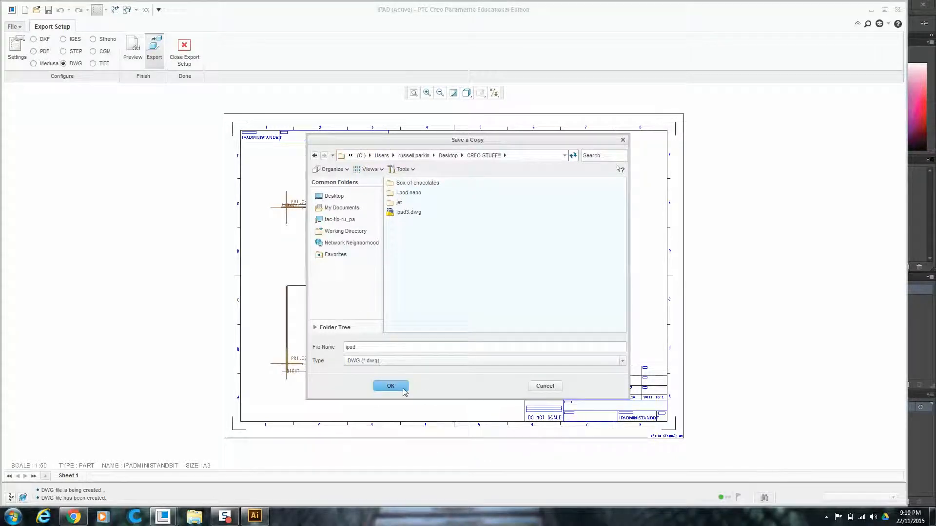
- Switch back to Illustrator and place the file ipad_dwg__out.log.1 from the CREO STUFF!!! folder, accepting the default text import options
click(255, 516)
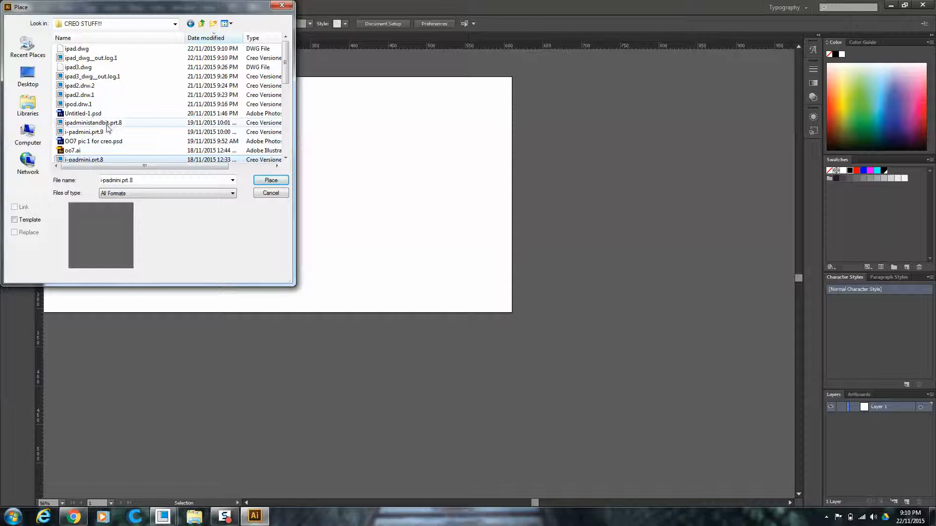
click(204, 39)
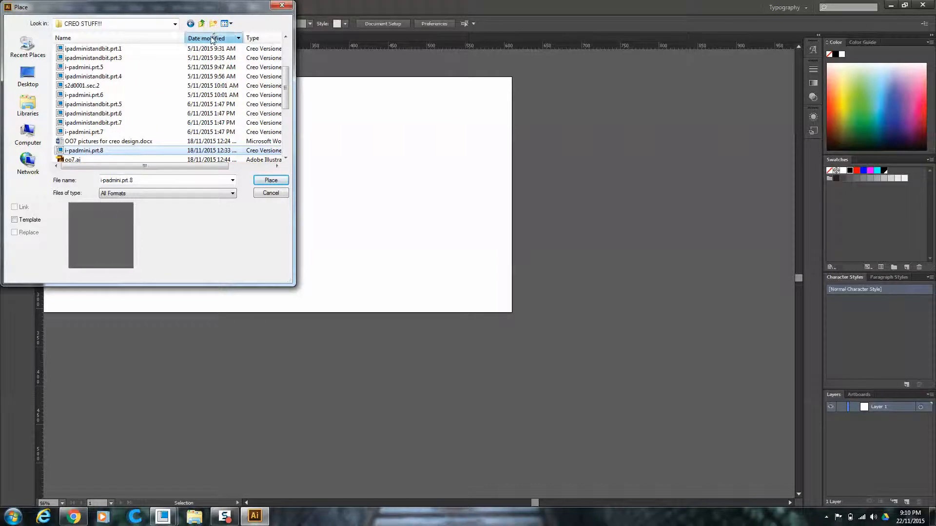
click(205, 39)
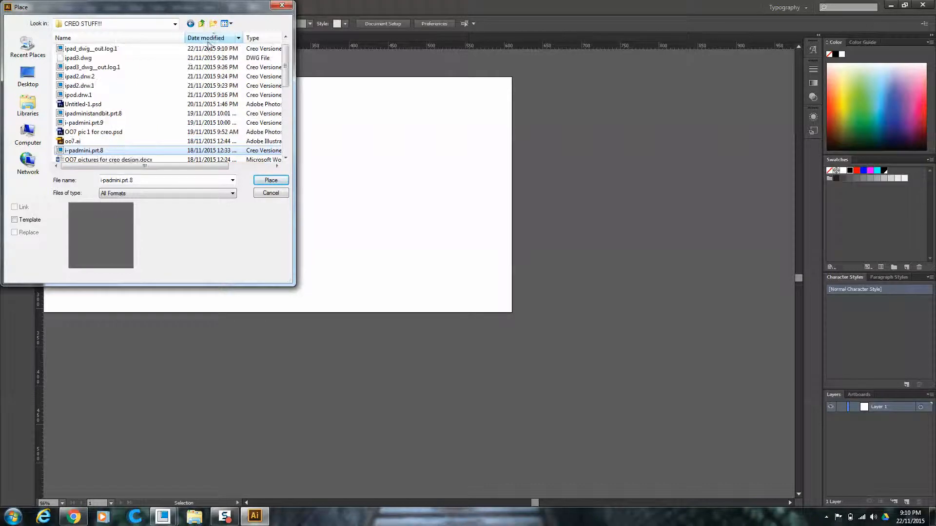
click(103, 50)
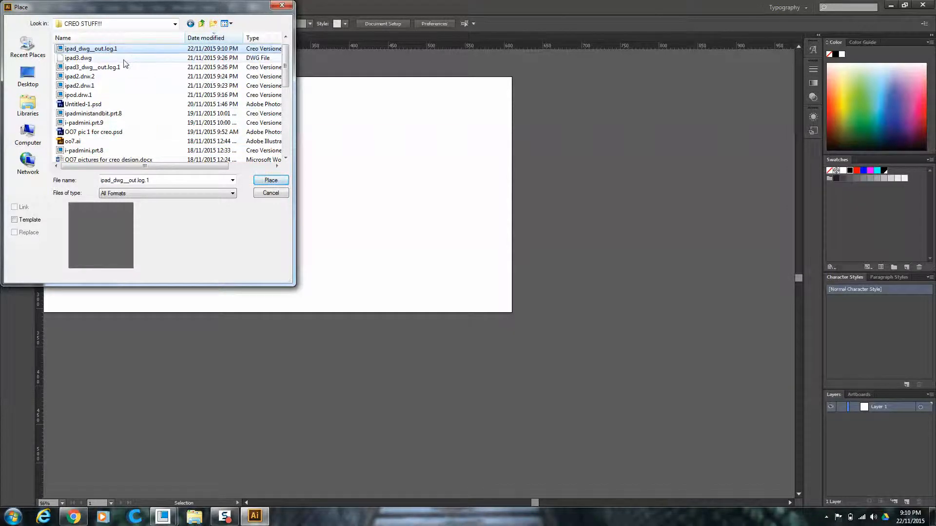
click(274, 181)
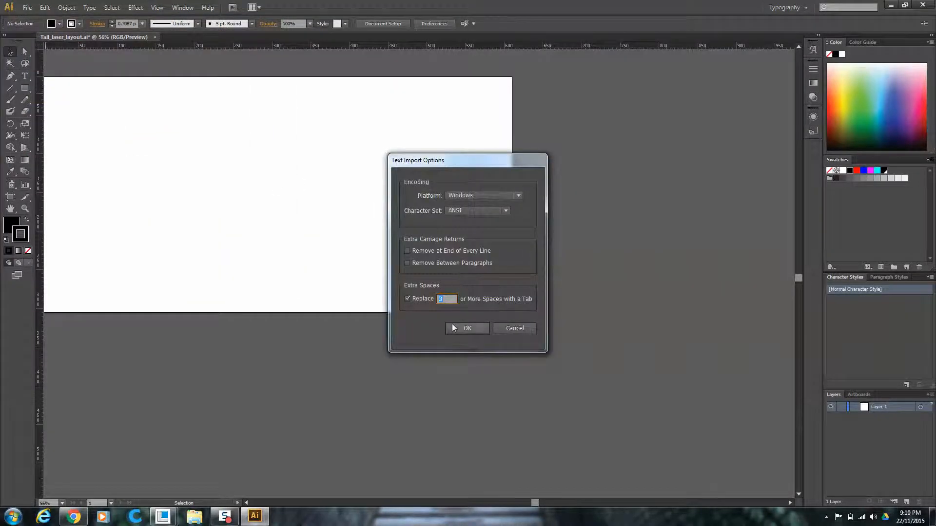
click(471, 328)
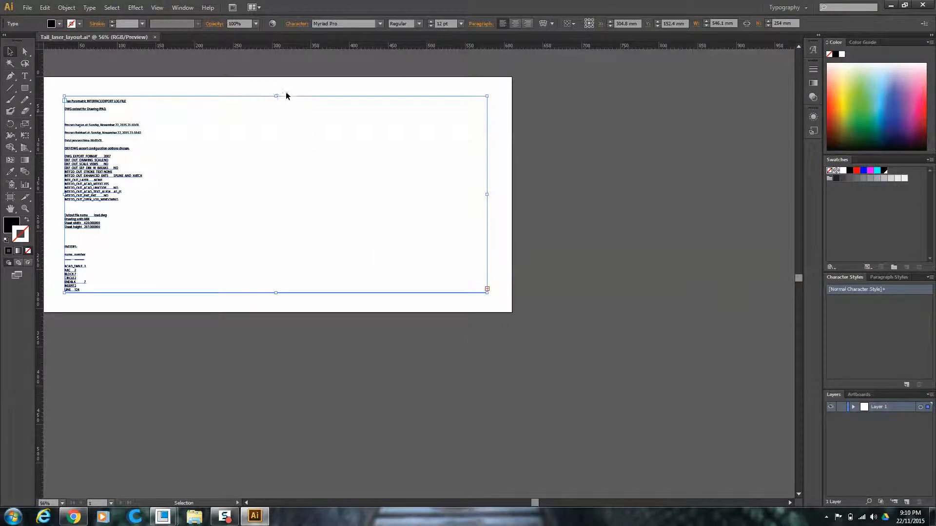
- Delete the placed export log text from the artboard
click(294, 98)
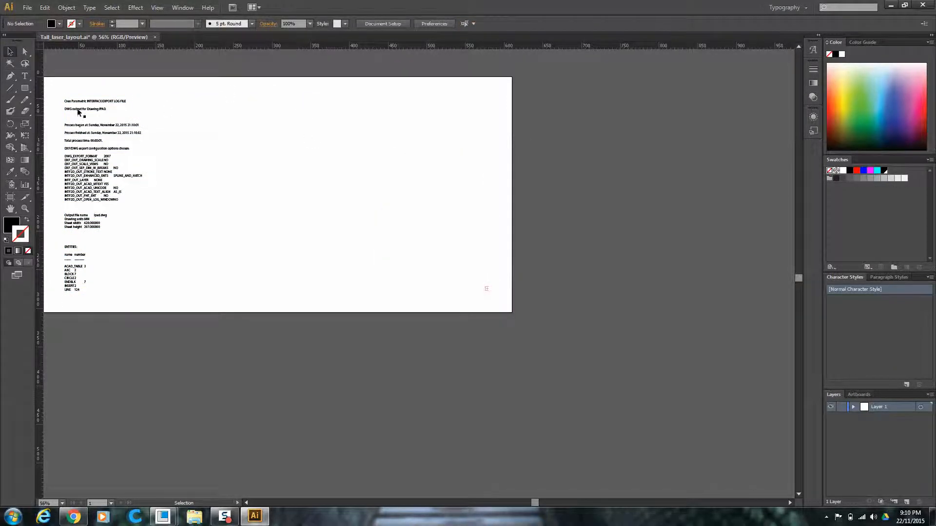
drag(57, 97, 210, 295)
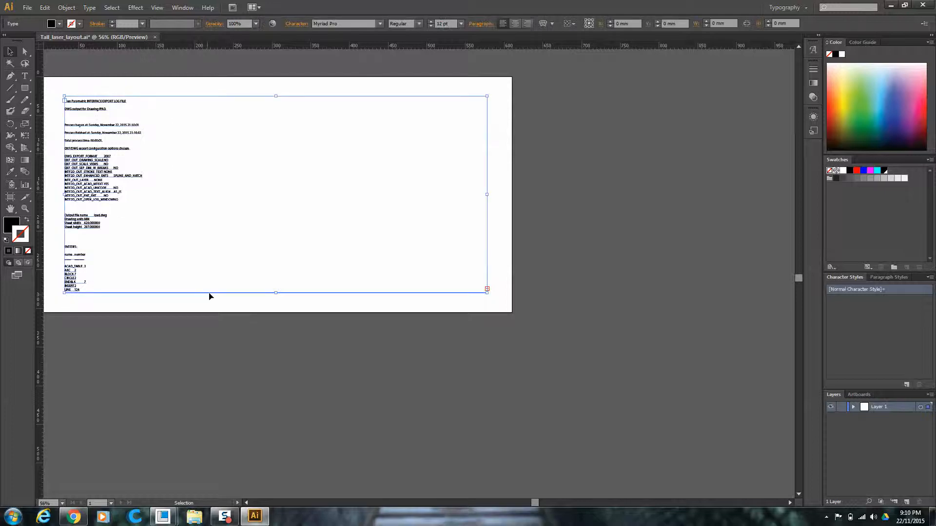
key(Delete)
- Switch to Creo and export the drawing again in DWG format as ipad into the Public Documents folder, overwriting the existing file
click(255, 516)
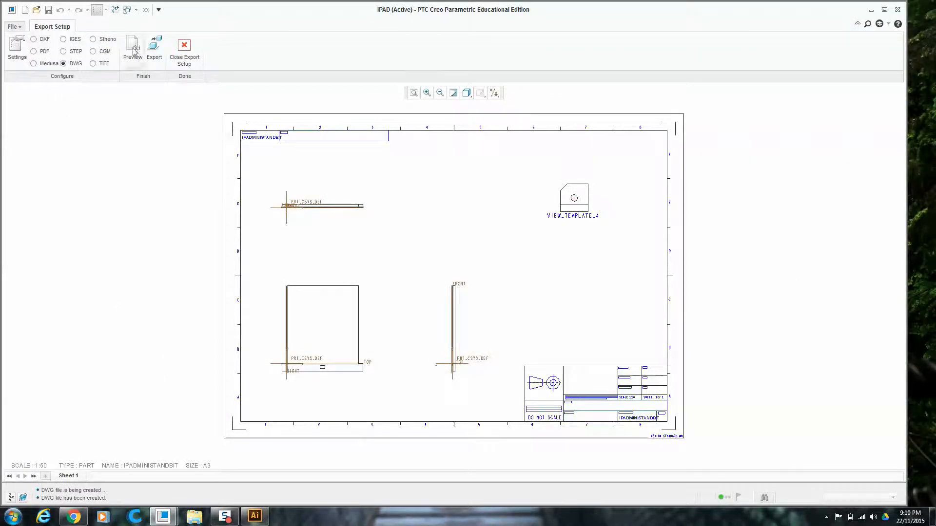
click(154, 48)
click(404, 362)
click(393, 349)
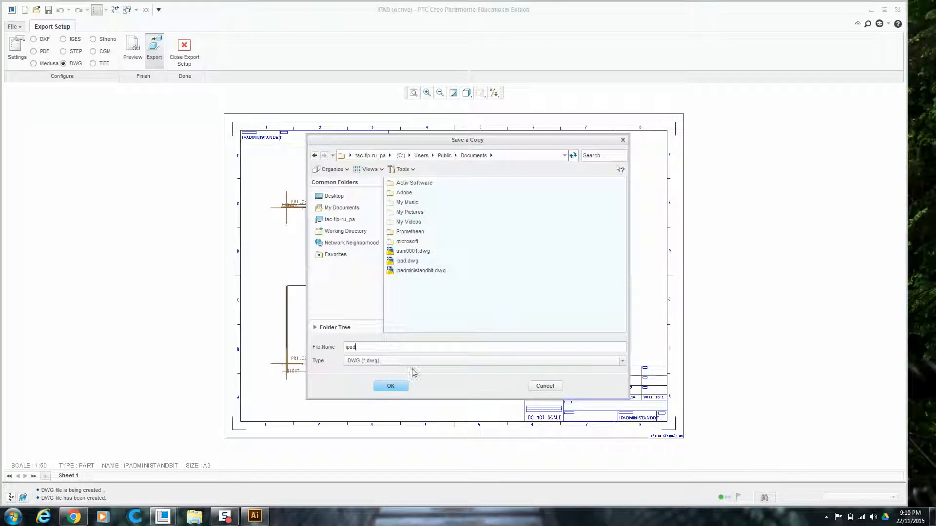
click(392, 386)
click(490, 274)
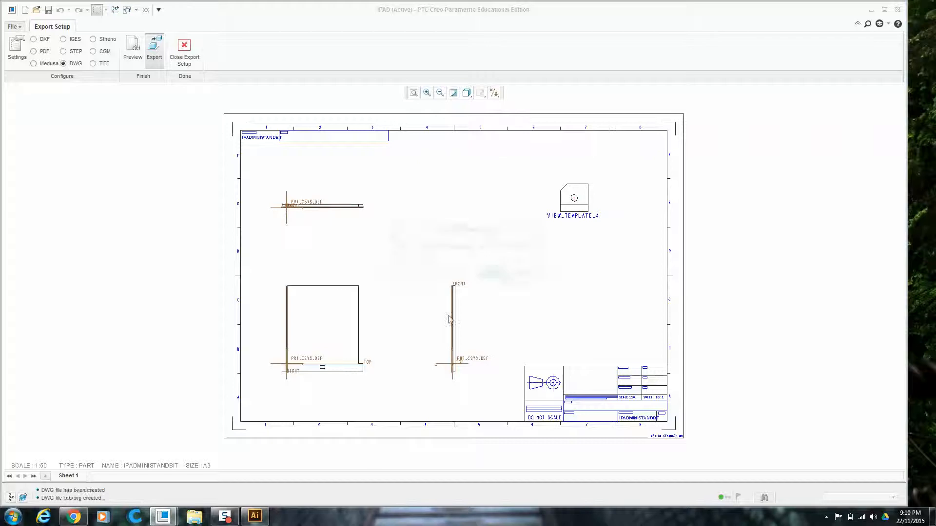
- Switch to Illustrator and place ipad.dwg from the CREO STUFF!!! folder into the laser layout
click(255, 517)
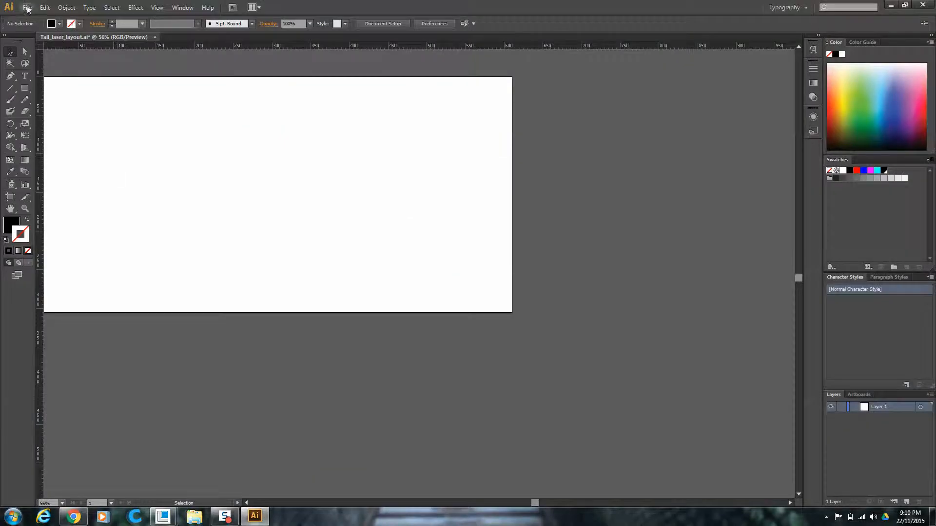
click(28, 8)
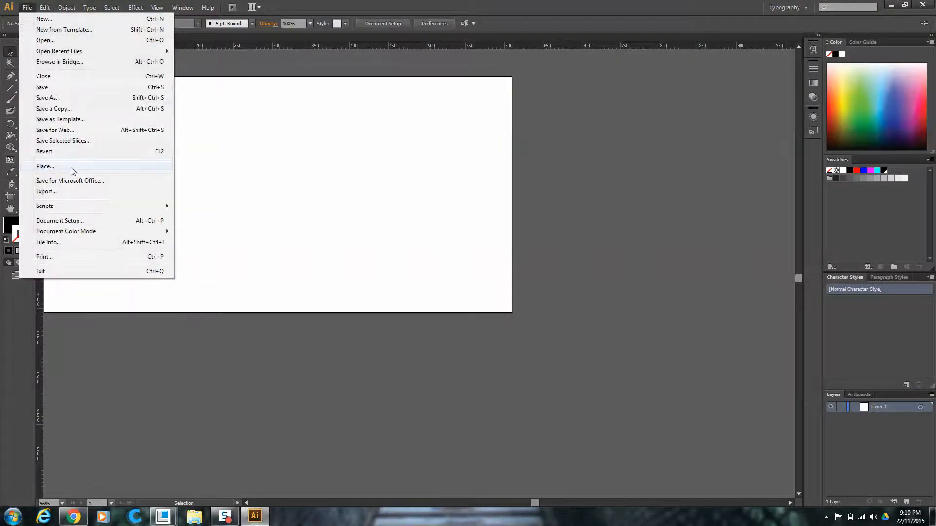
click(45, 166)
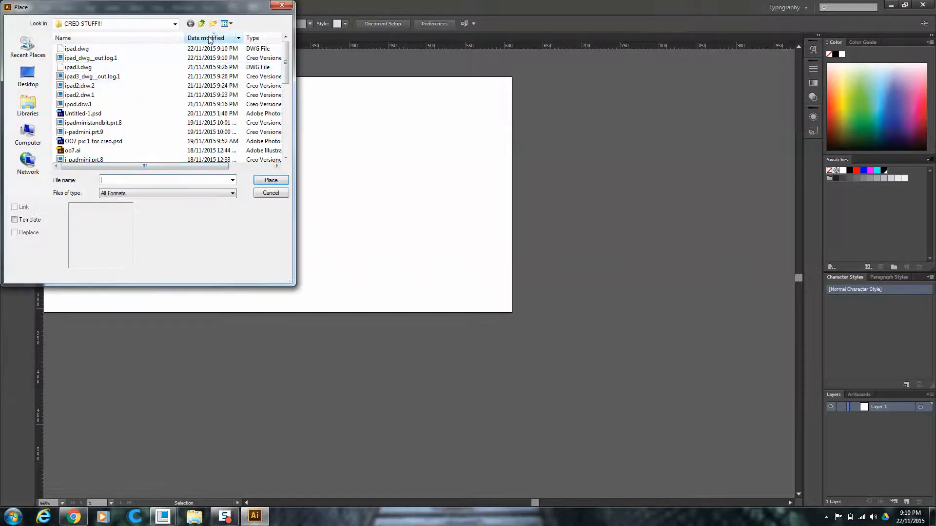
click(208, 39)
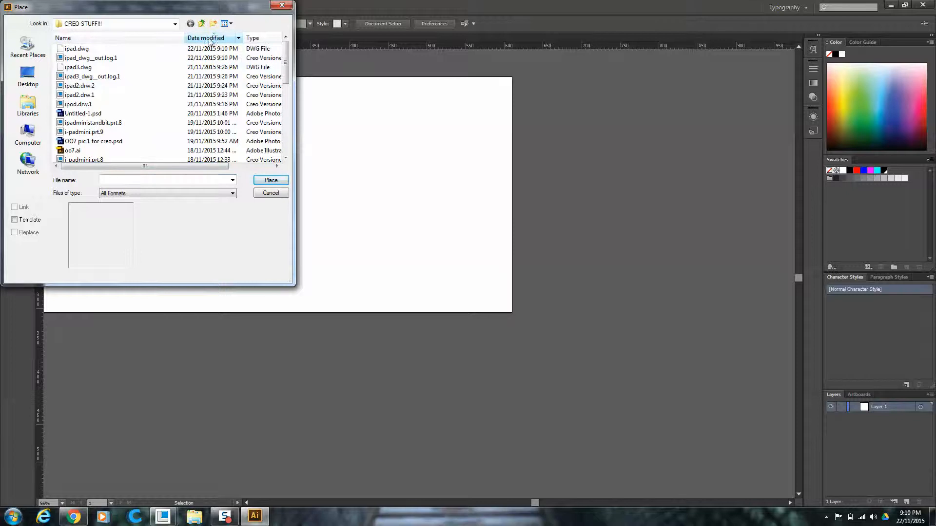
click(85, 50)
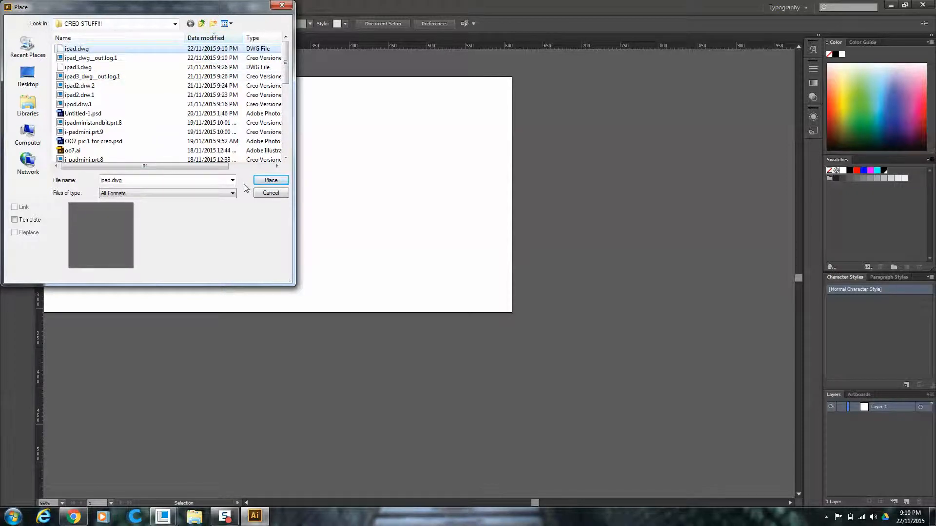
click(271, 180)
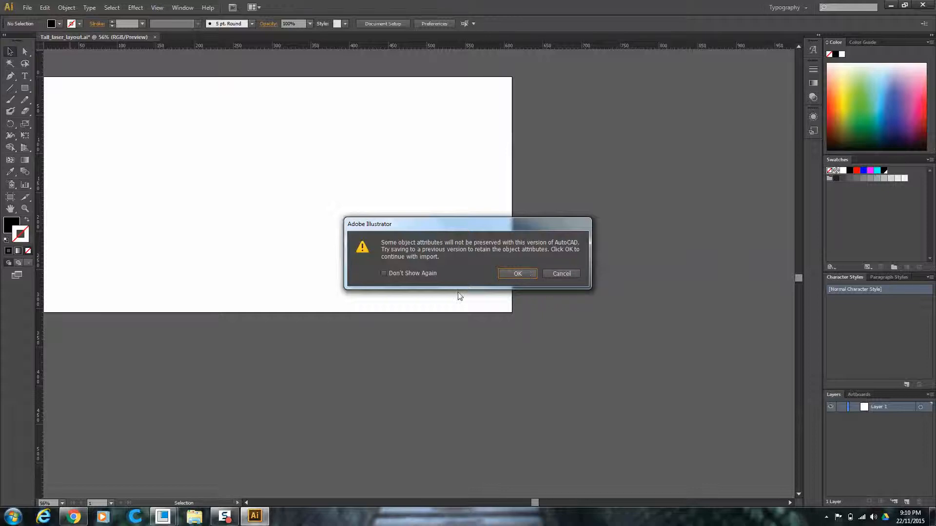
- Switch to the IPAD drawing in Creo and check the DWG export format version in the Data Exchange options without changing it
click(162, 516)
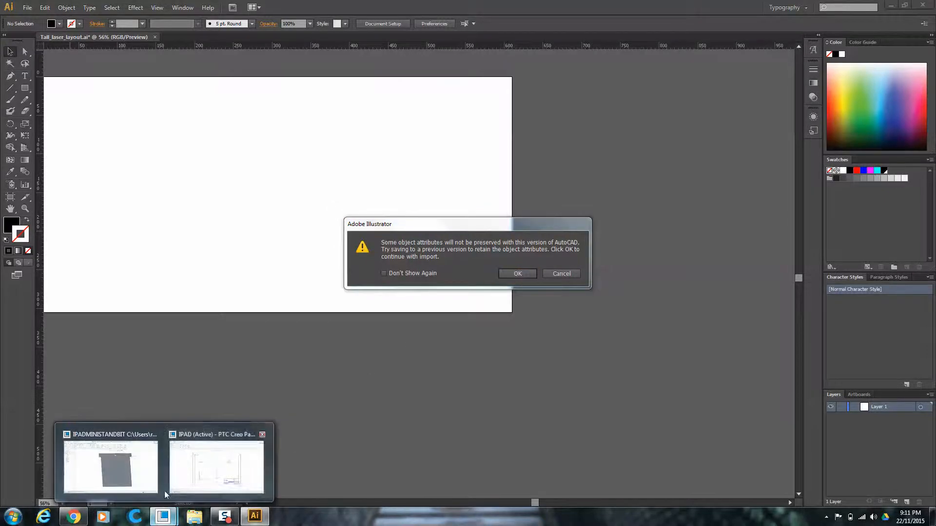
click(195, 464)
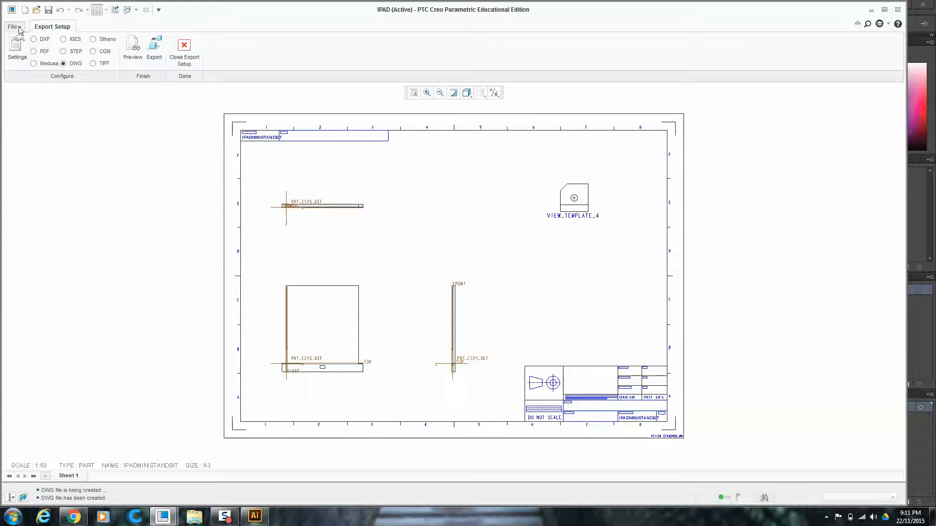
click(19, 29)
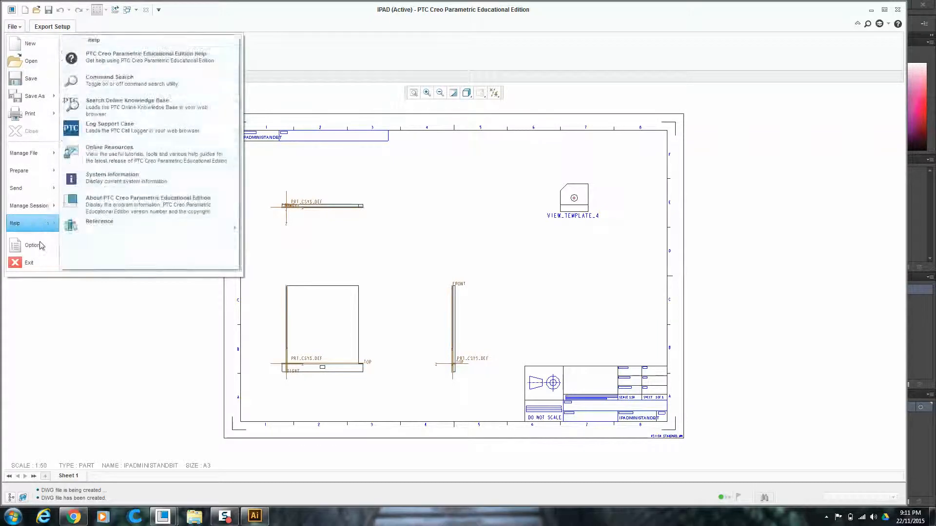
mouse_move(27, 198)
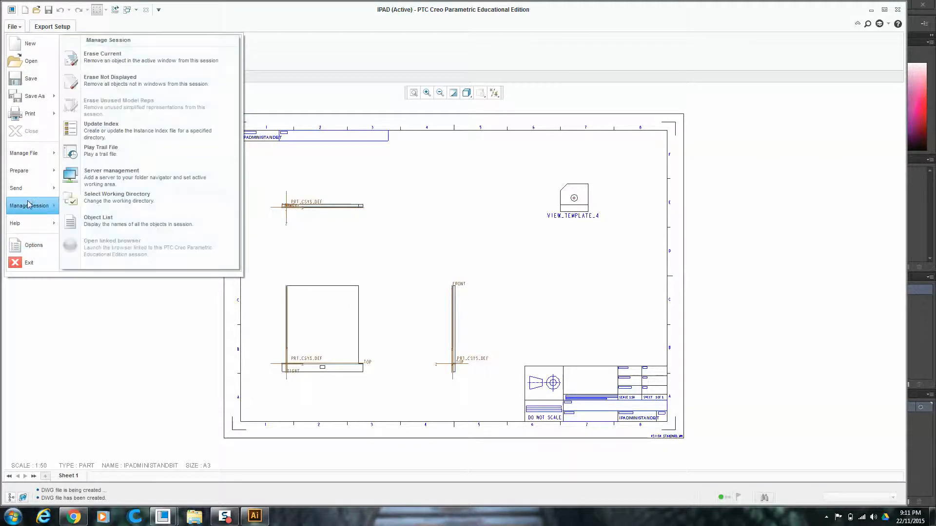
click(26, 249)
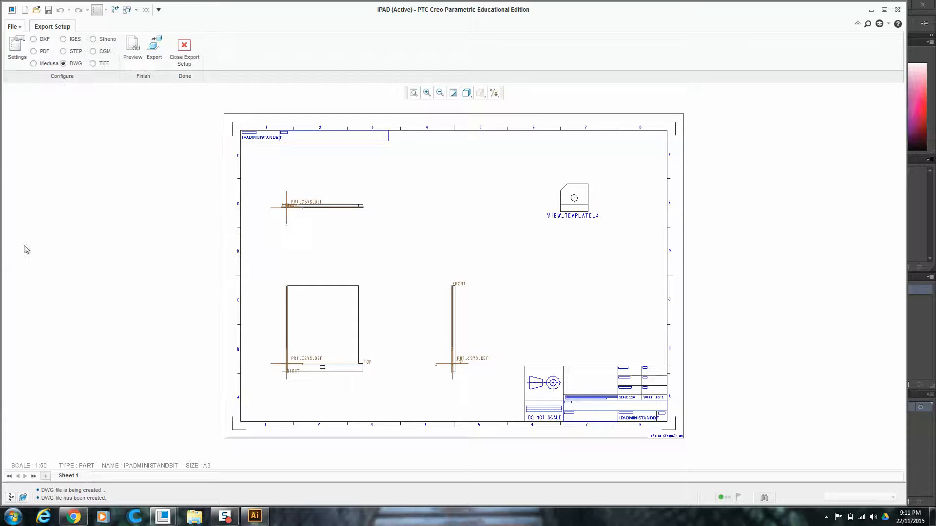
click(279, 152)
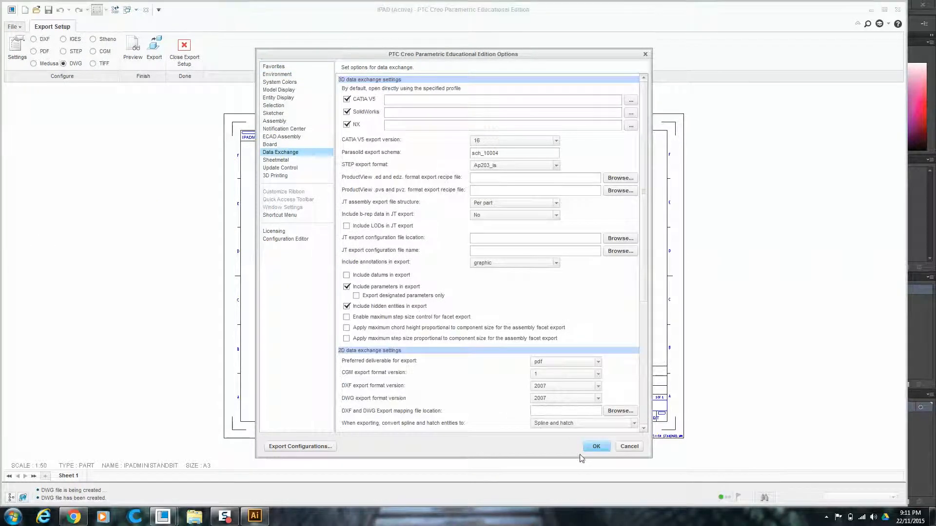
click(629, 446)
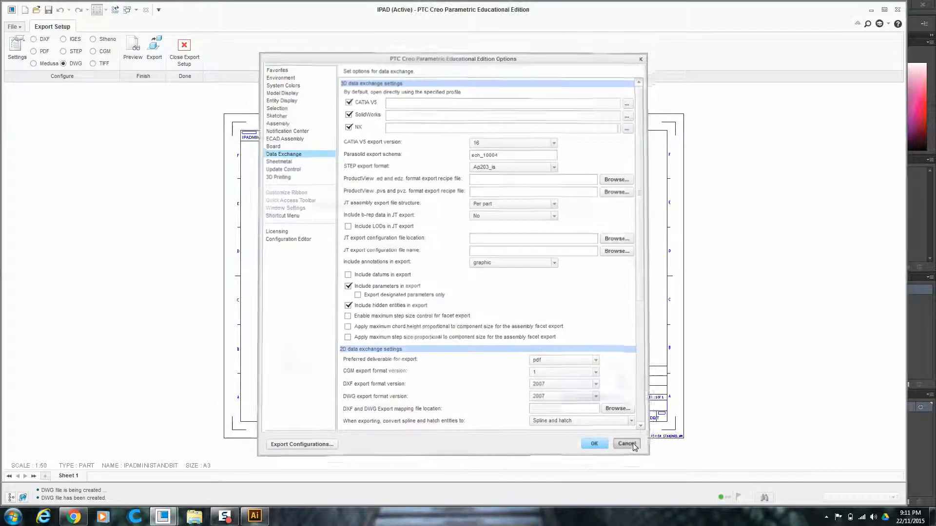
- Return to Illustrator and finish the DWG import at original size, 1 unit = 1 millimeter, with centered artwork and merged swatches
click(259, 519)
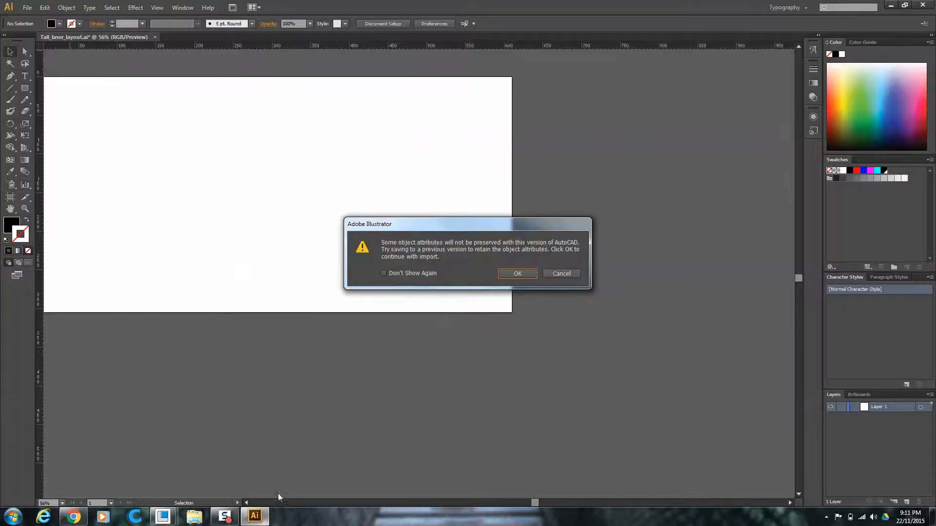
click(514, 274)
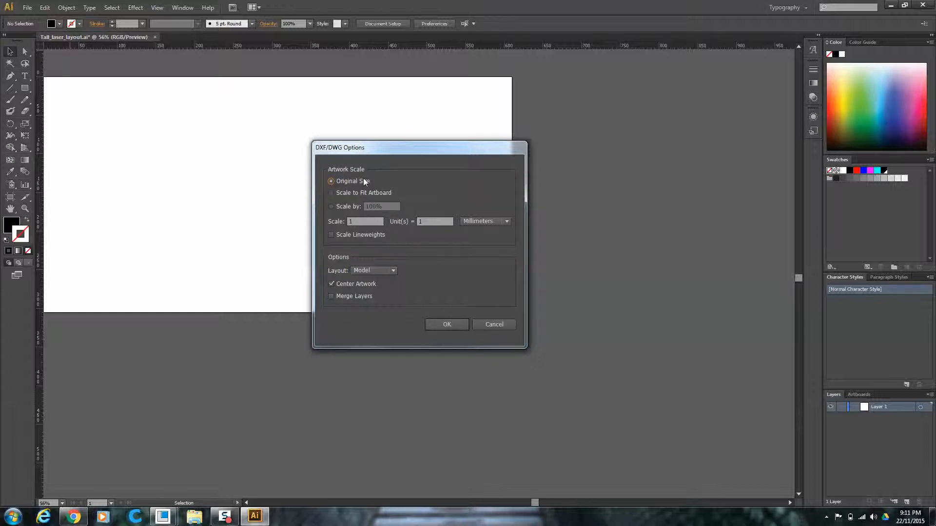
click(440, 325)
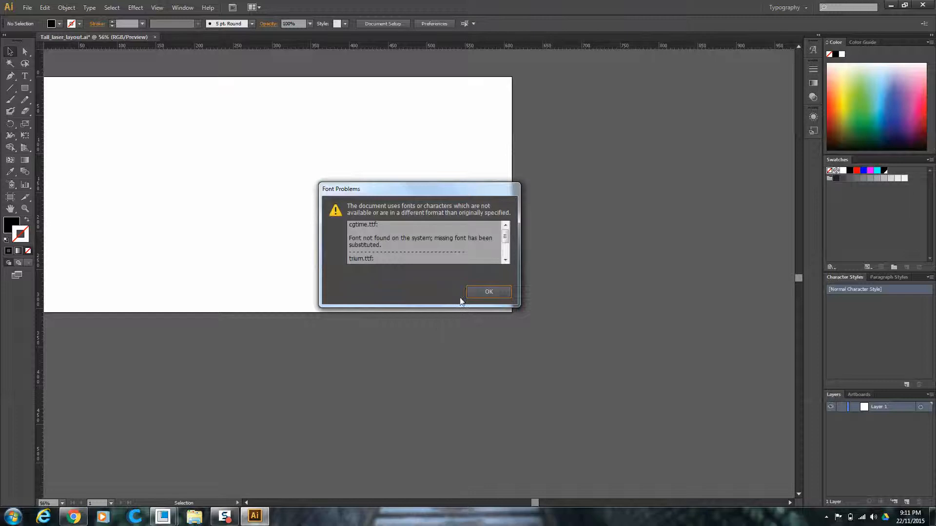
click(490, 294)
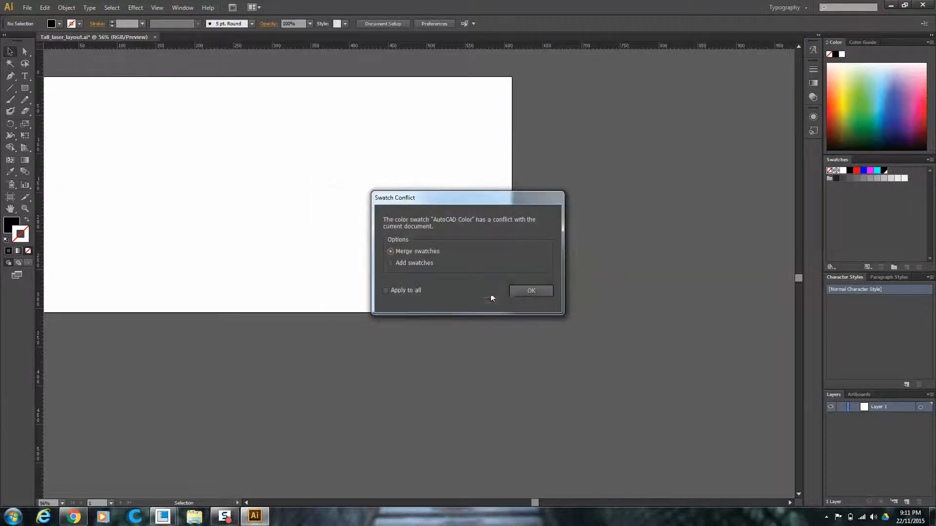
click(534, 295)
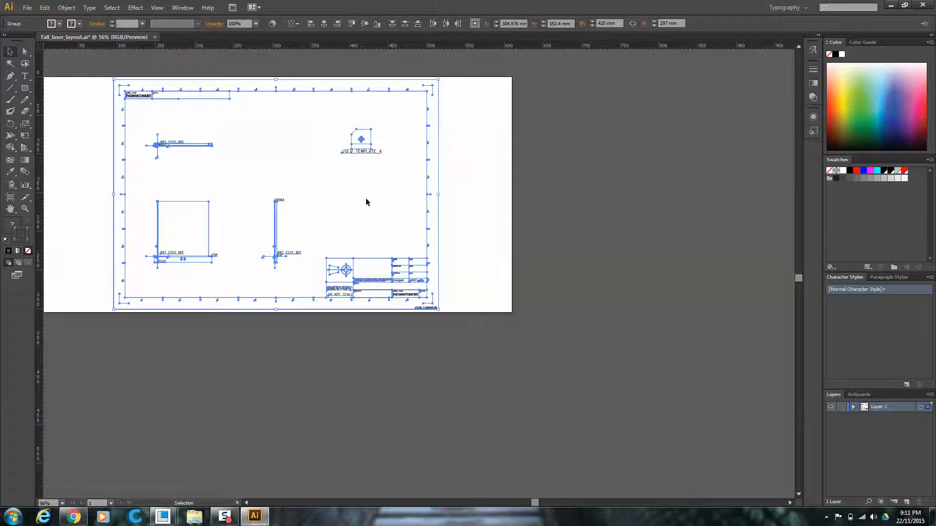
click(464, 199)
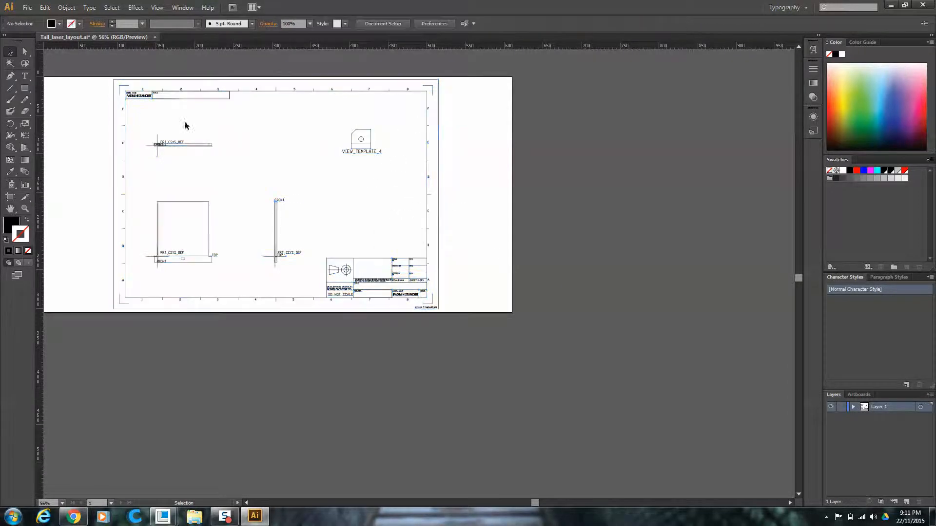
- Delete the drawing border, title block, view template and the other two views, keeping only the front view of the plate
drag(95, 68, 473, 156)
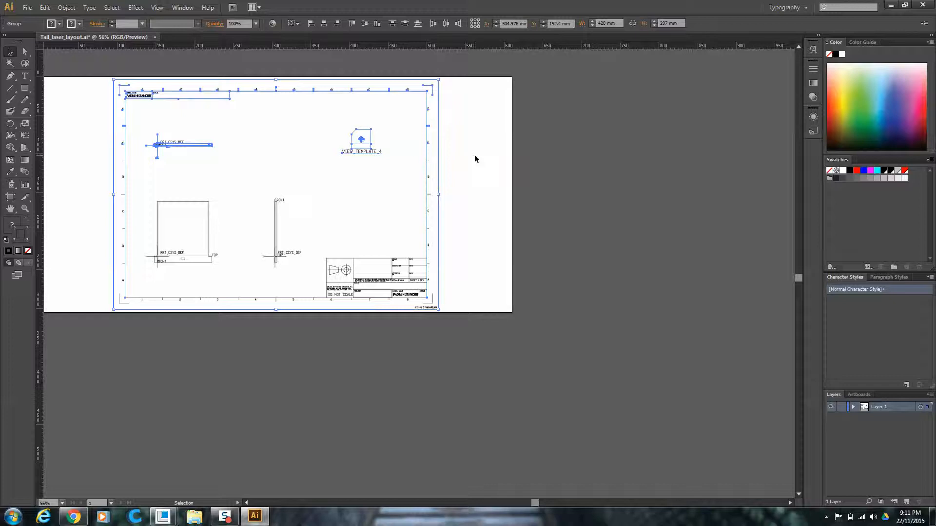
key(Delete)
drag(255, 170, 499, 310)
key(Delete)
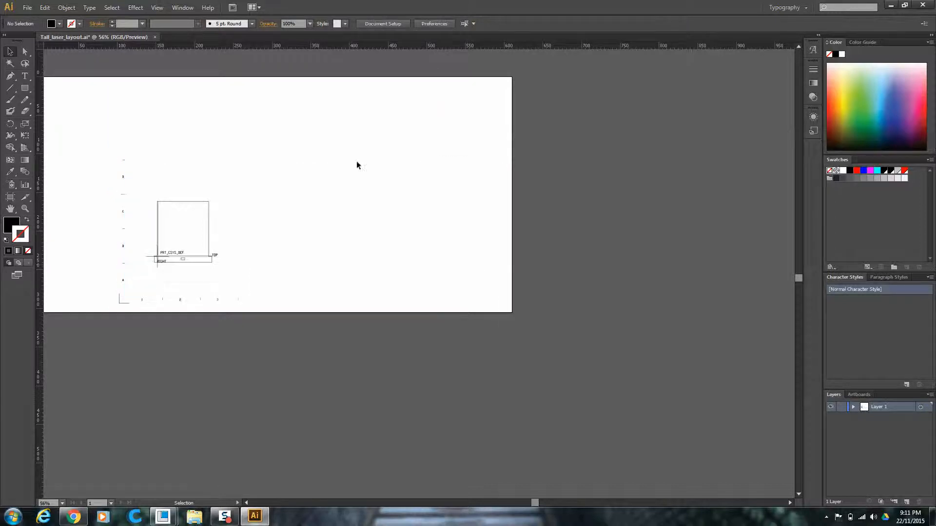
drag(355, 162, 466, 234)
key(Delete)
drag(76, 120, 144, 323)
key(Delete)
drag(111, 272, 290, 312)
key(Delete)
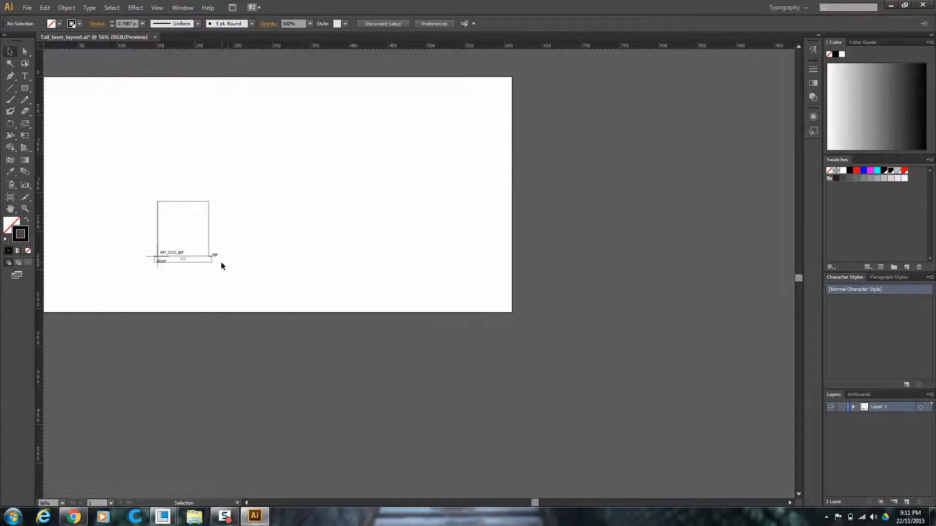
- Examine the datum labels and lines around the lower edge of the imported plate view
alt+scroll(161, 237, up, 4)
alt+scroll(220, 302, up, 1)
alt+scroll(221, 301, down, 1)
alt+scroll(221, 300, up, 1)
click(417, 298)
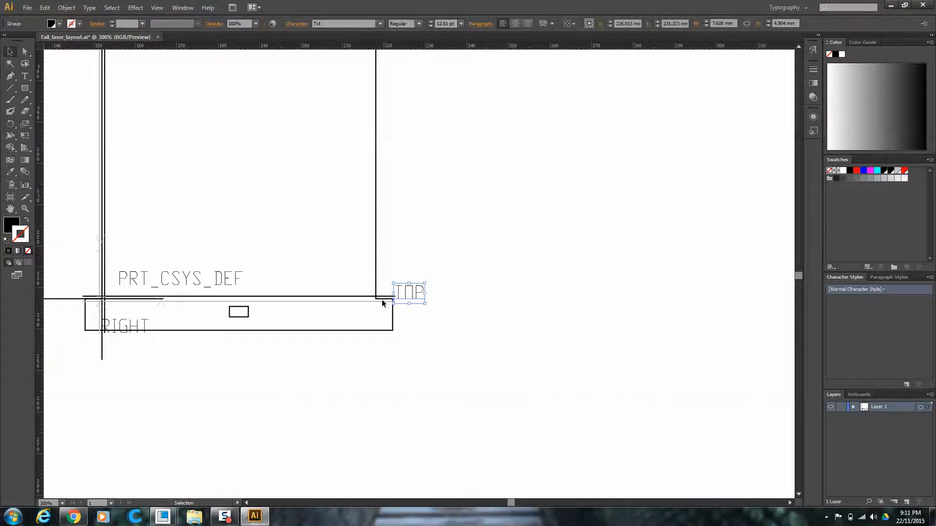
click(271, 293)
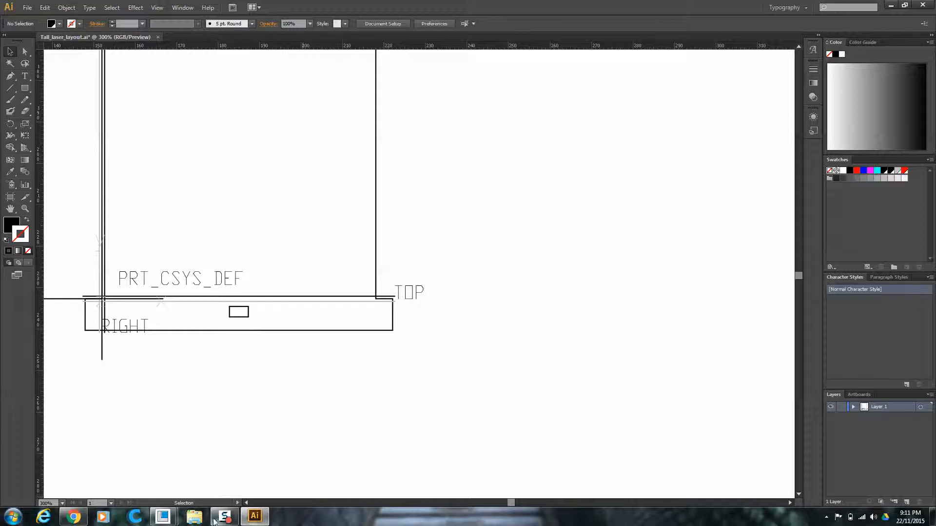
- Switch to the IPADMINISTANDBIT part in Creo and turn off the display of the spin center and annotations
mouse_move(164, 521)
click(130, 457)
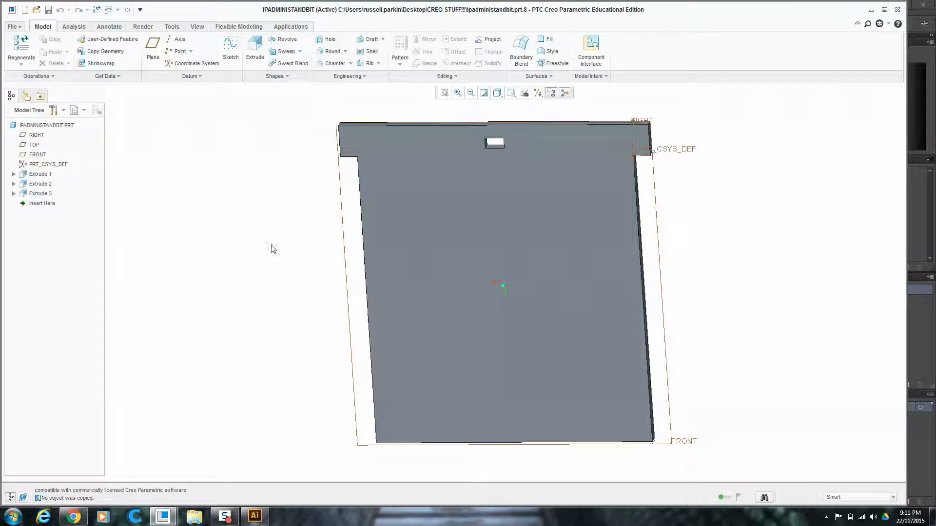
click(497, 93)
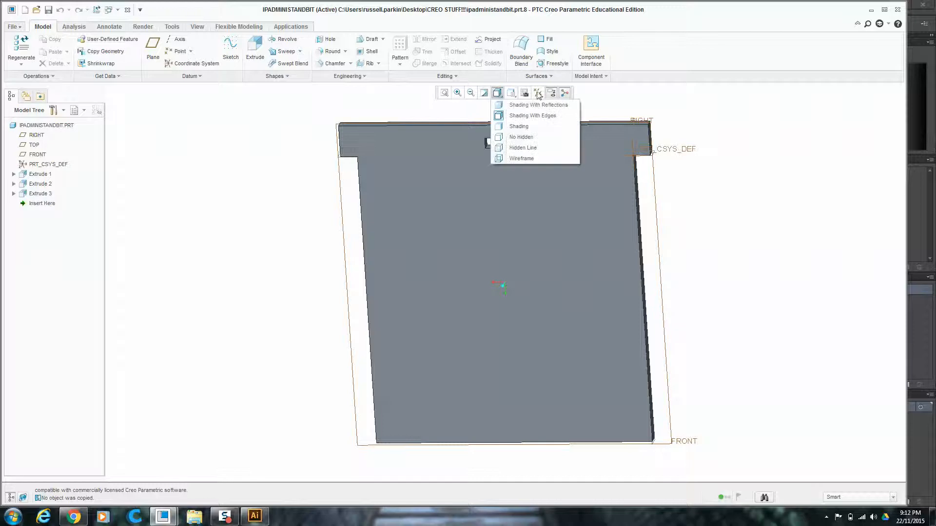
click(565, 92)
click(551, 93)
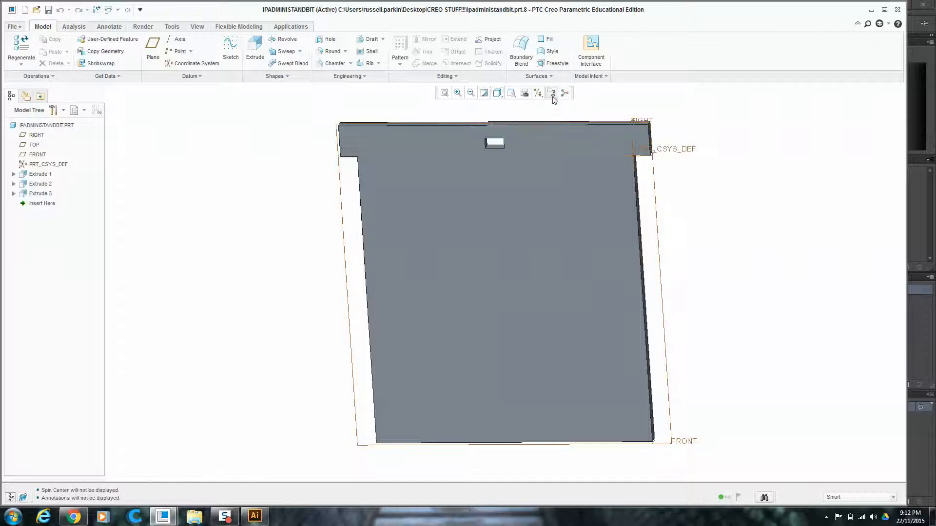
click(513, 95)
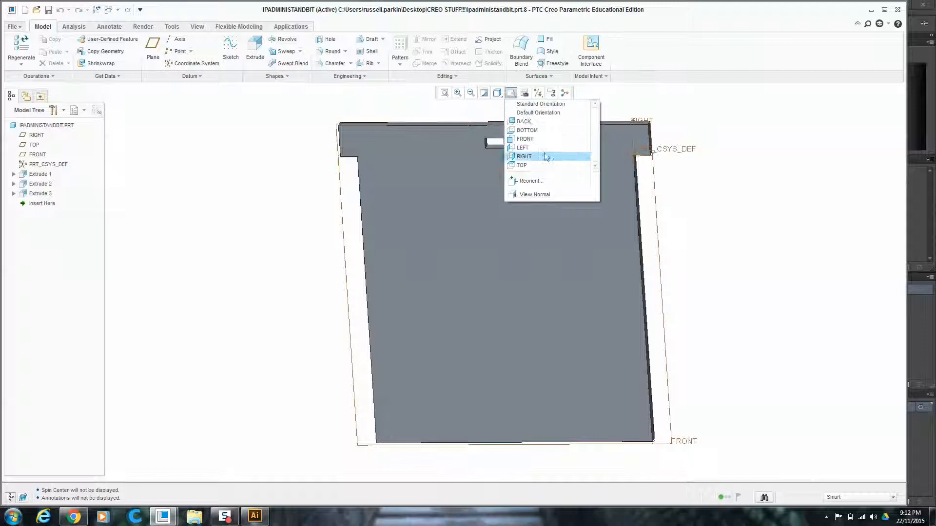
click(507, 93)
click(498, 93)
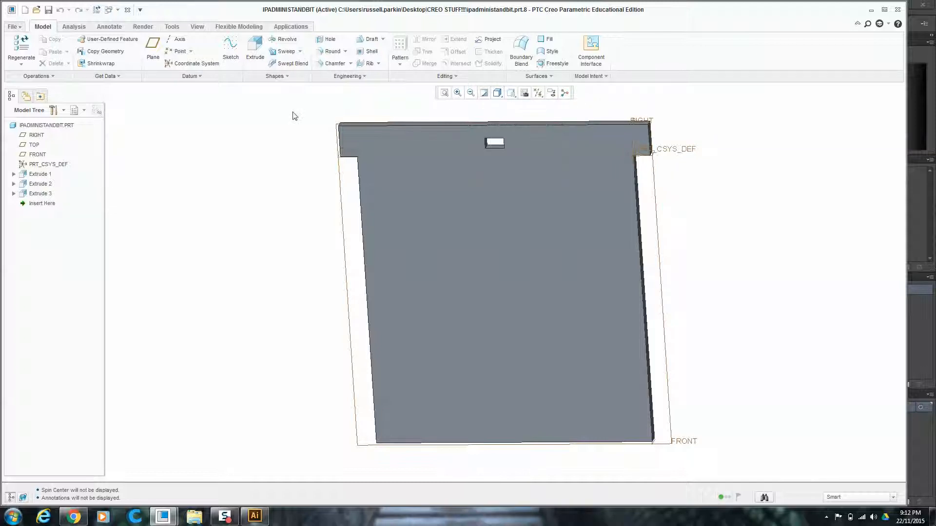
- Switch to the IPAD drawing window and close the export setup
mouse_move(163, 516)
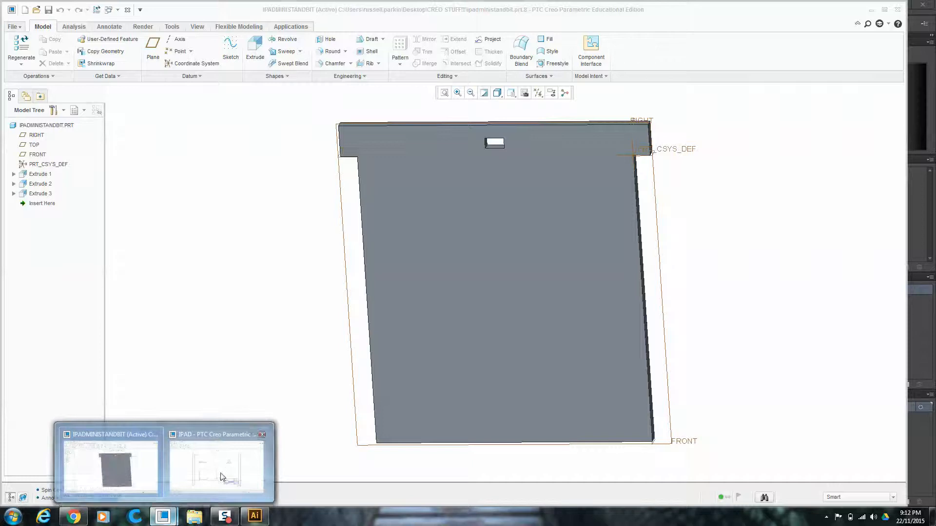
click(218, 463)
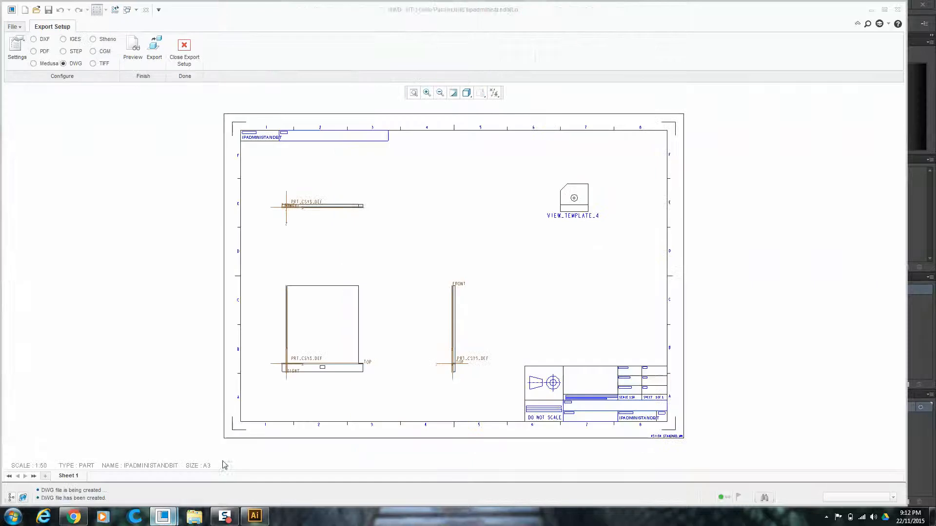
click(189, 45)
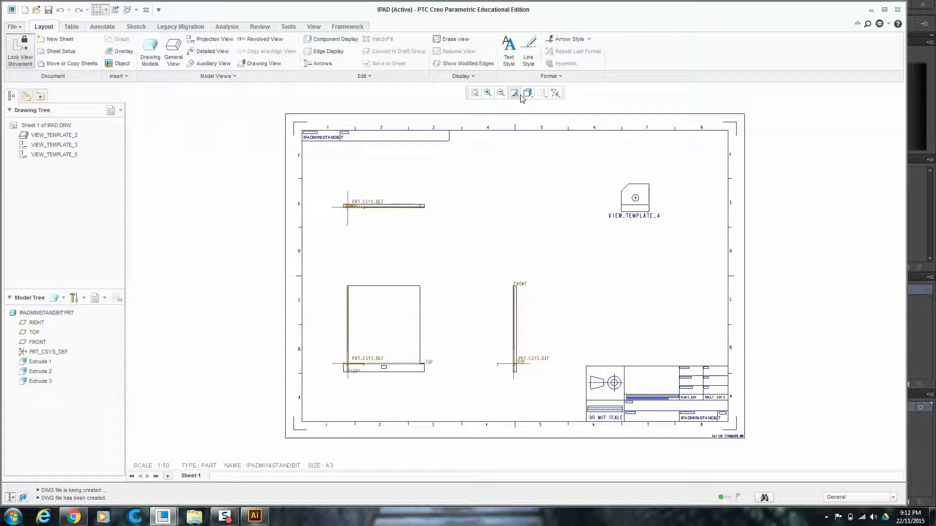
click(173, 51)
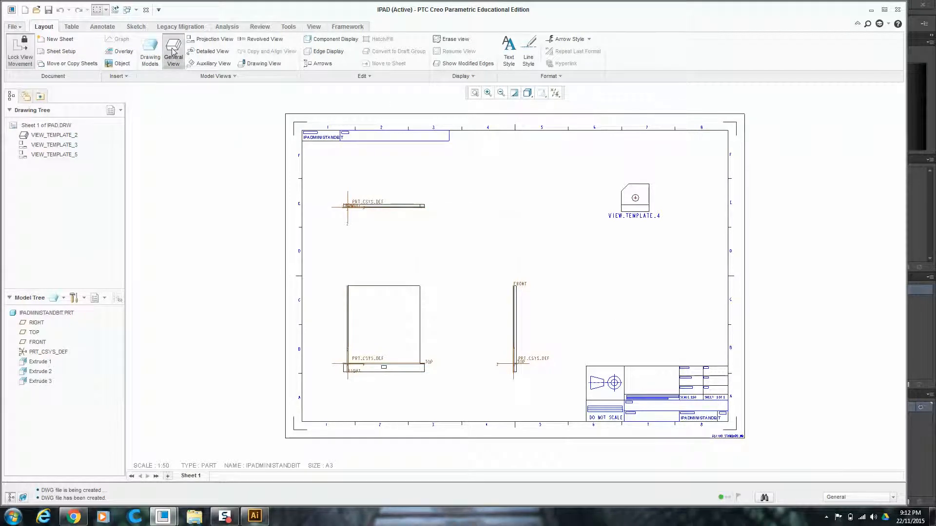
click(495, 322)
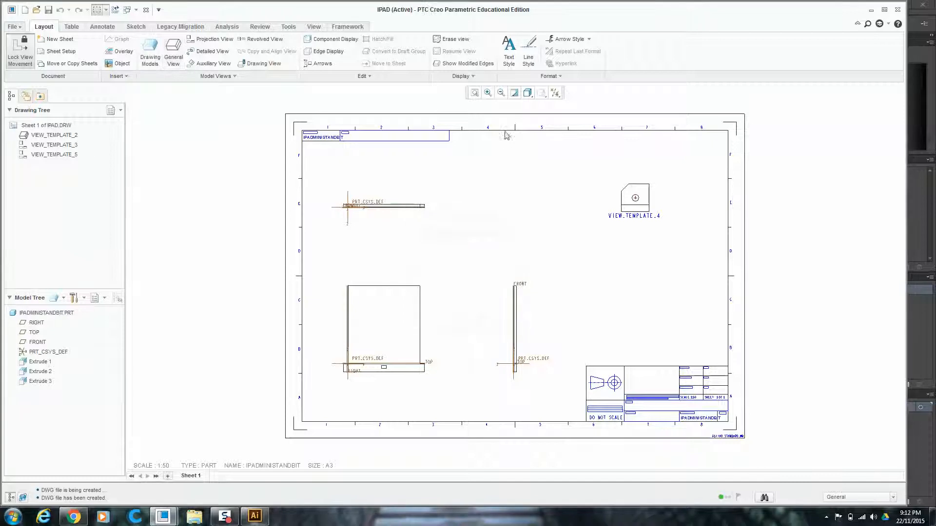
click(527, 92)
- Switch to Illustrator and delete the TOP, RIGHT and PRT_CSYS_DEF text labels around the plate outline
click(256, 519)
drag(391, 274, 440, 286)
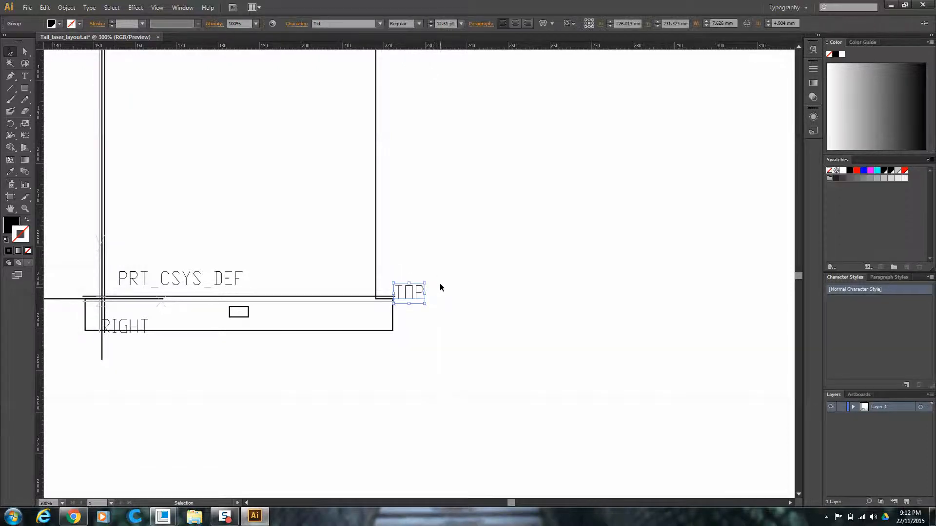
key(Delete)
drag(110, 312, 149, 326)
key(Delete)
drag(124, 262, 202, 287)
key(Delete)
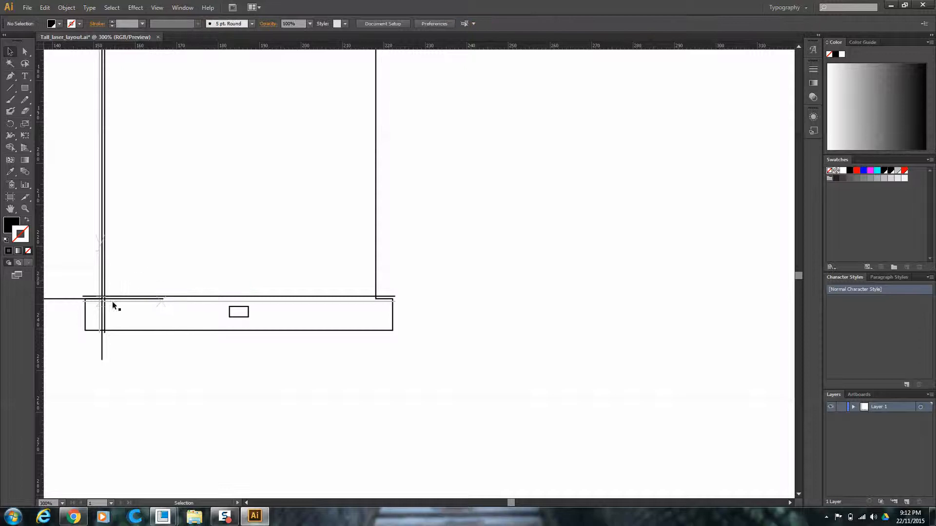
alt+scroll(156, 309, down, 1)
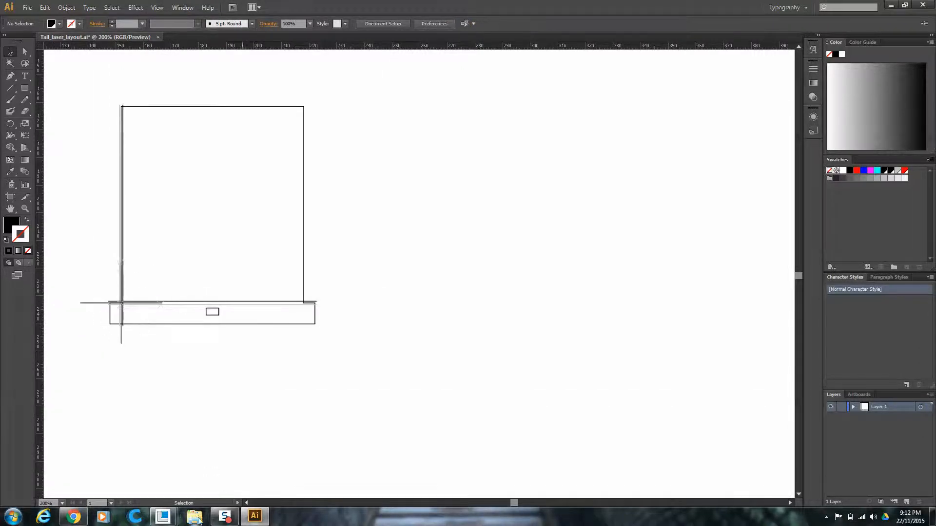
- Switch to the part in Creo, try the No Hidden and Shading With Reflections display styles, and restore Shading With Edges
mouse_move(166, 518)
click(145, 466)
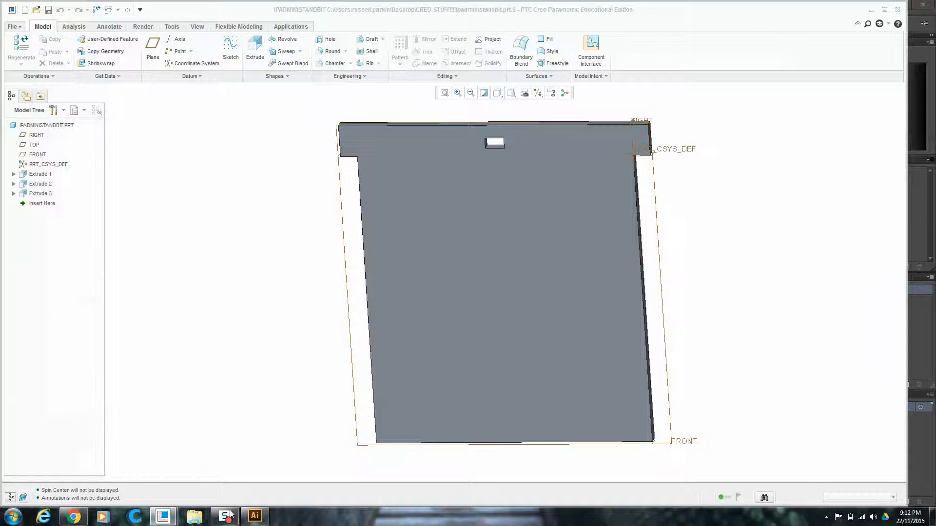
middle_drag(435, 299, 461, 232)
click(499, 97)
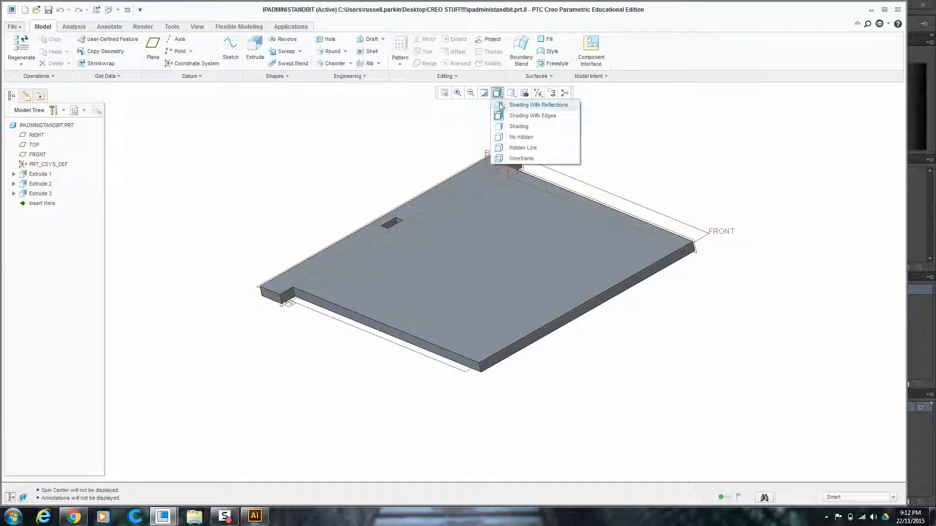
click(520, 137)
click(497, 93)
click(502, 105)
click(497, 93)
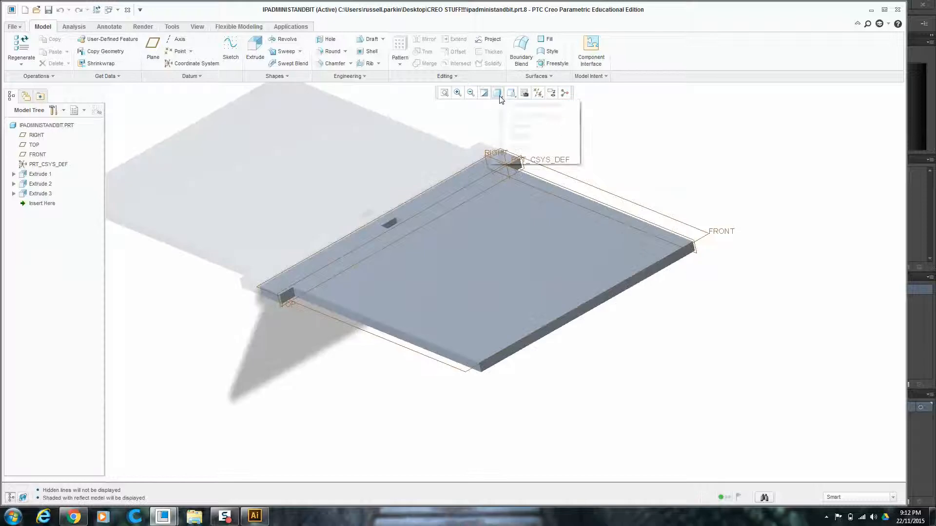
click(507, 116)
click(511, 94)
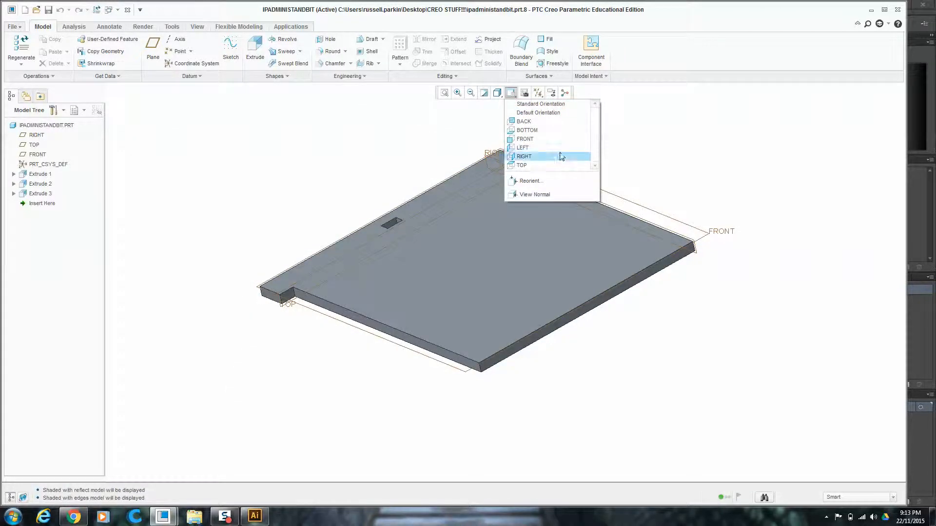
click(523, 92)
click(525, 92)
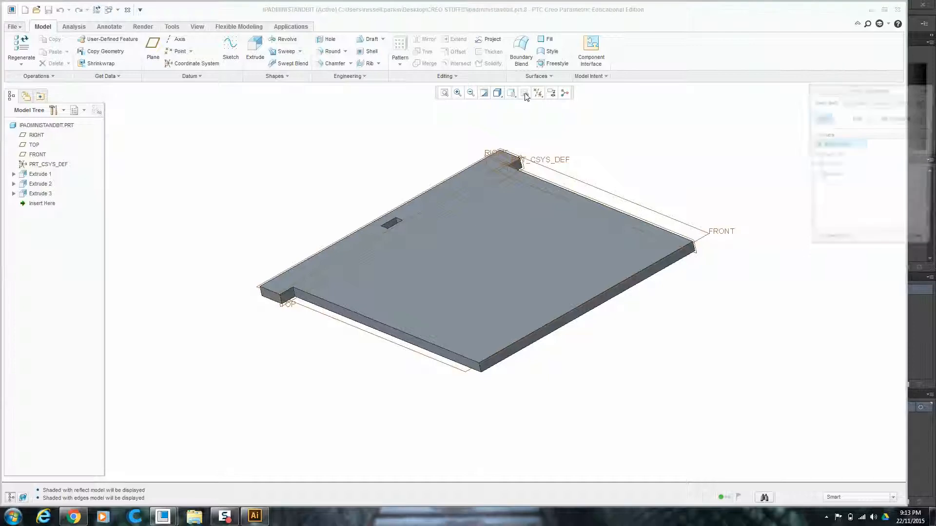
click(928, 89)
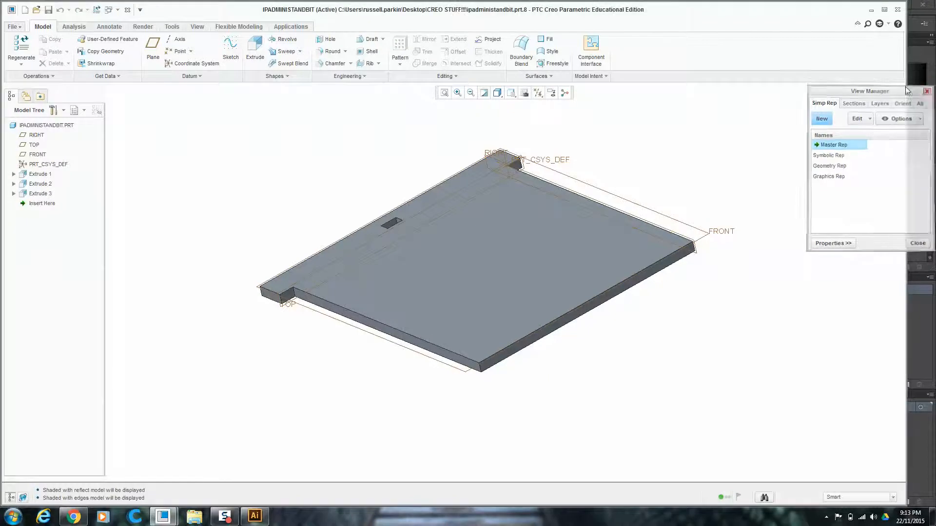
- Turn on annotation display, hide all datum axes, points, coordinate systems and planes, and return the part to its default orientation
click(556, 97)
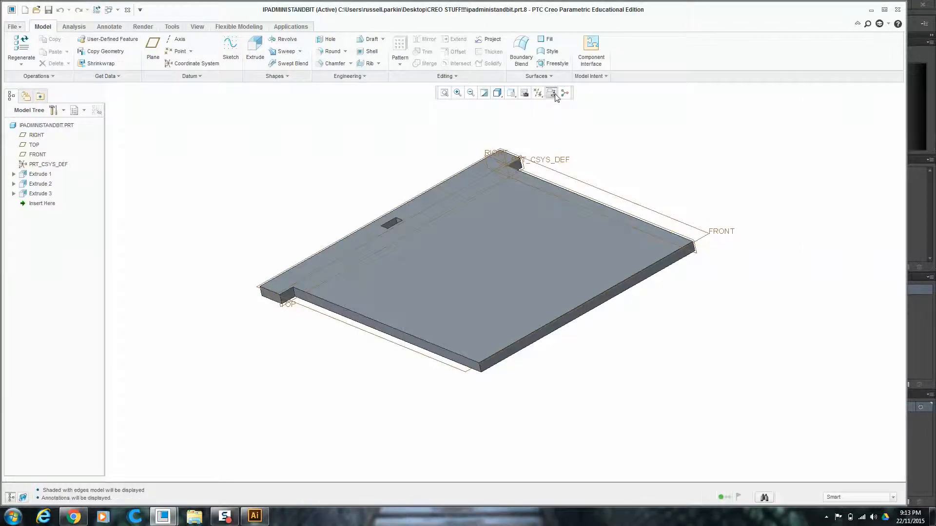
click(546, 95)
click(561, 105)
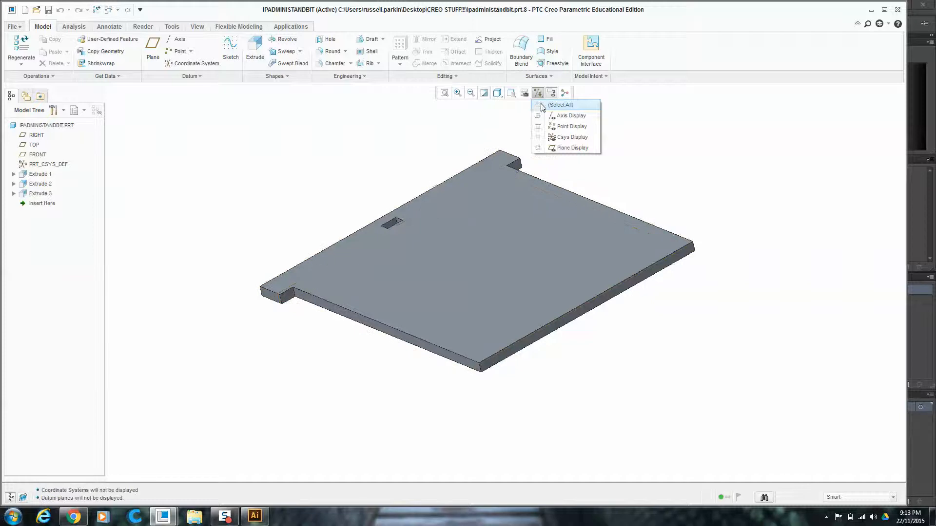
middle_drag(646, 146, 648, 191)
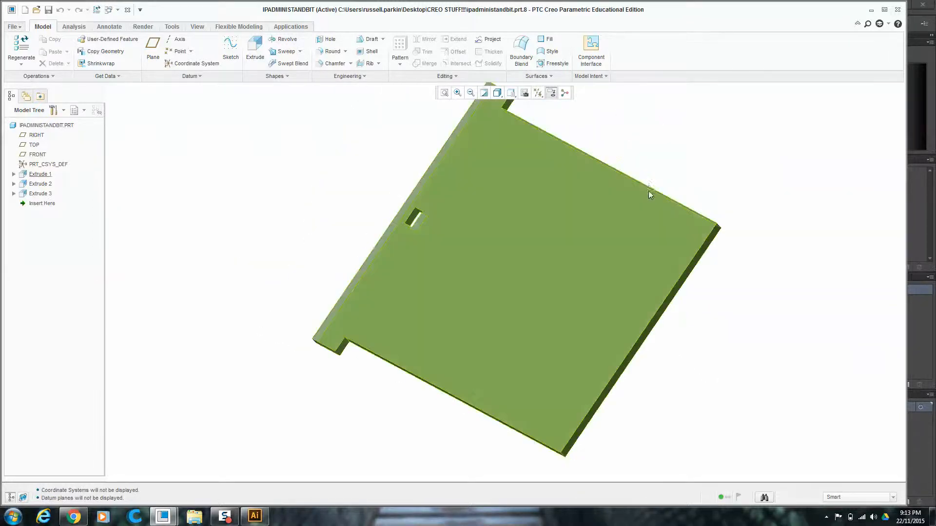
key(ctrl+d)
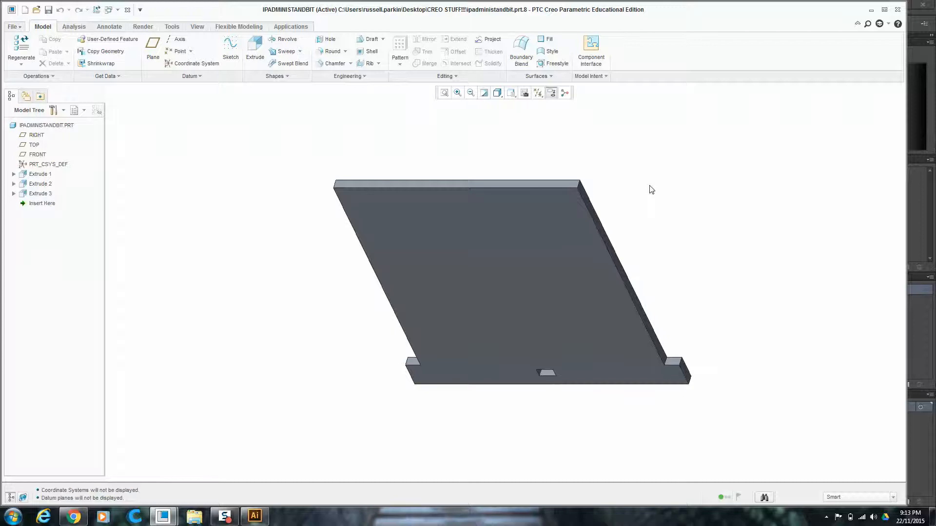
- Create a new drawing of ipadministandbit.prt from the a3_drawing template under its default name and dismiss the template error report
click(15, 27)
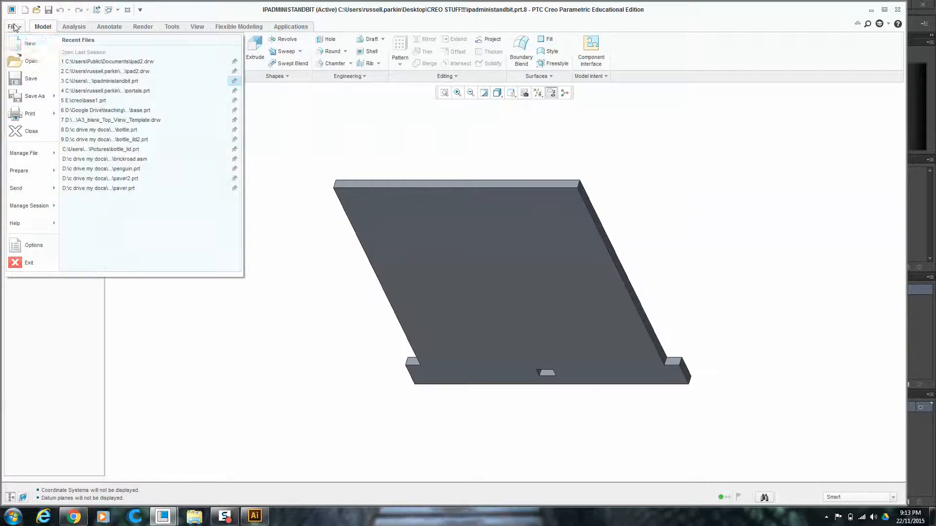
click(27, 44)
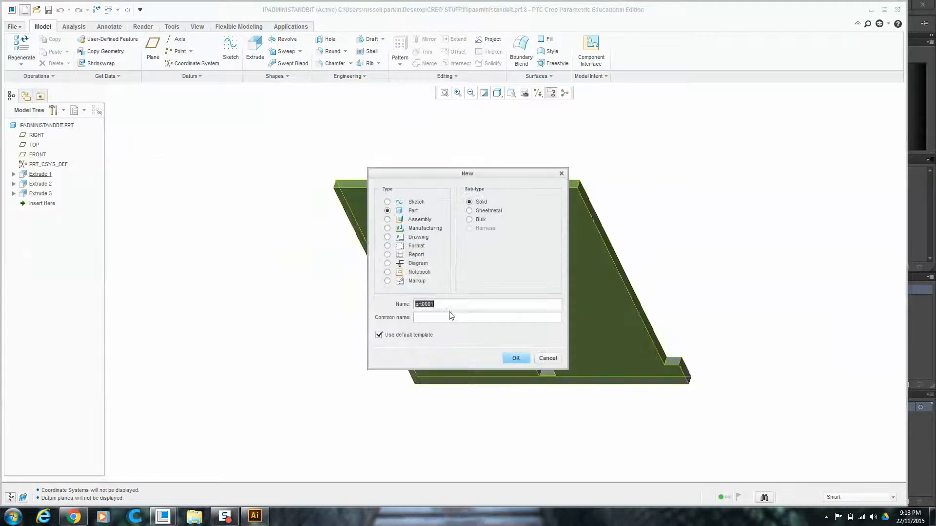
click(408, 239)
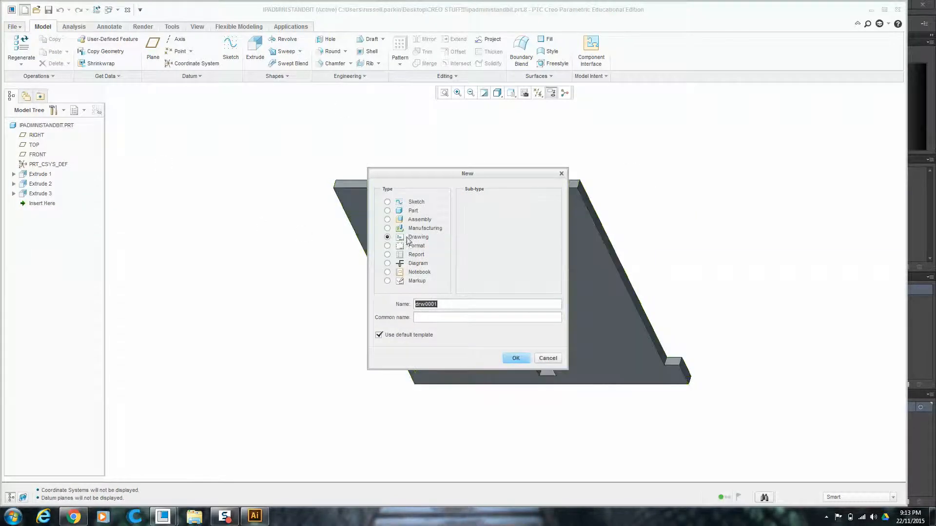
click(456, 304)
click(516, 359)
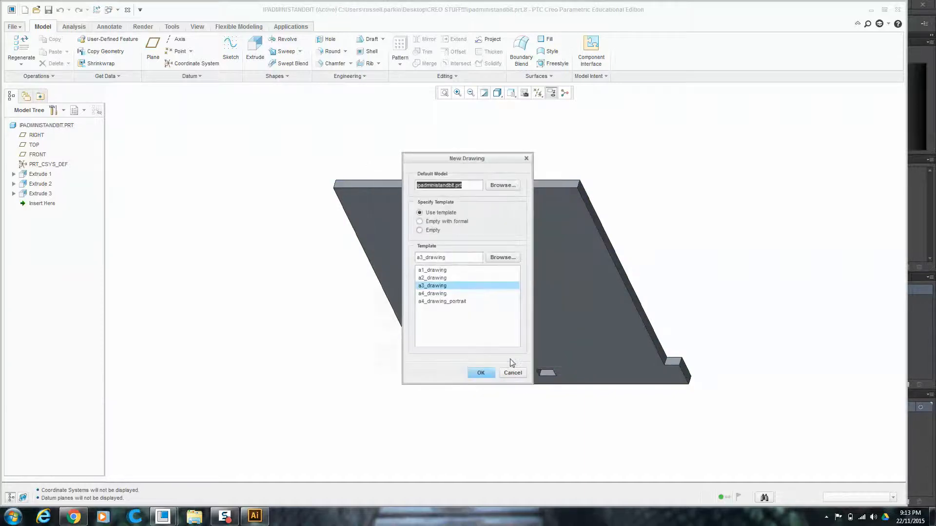
click(480, 374)
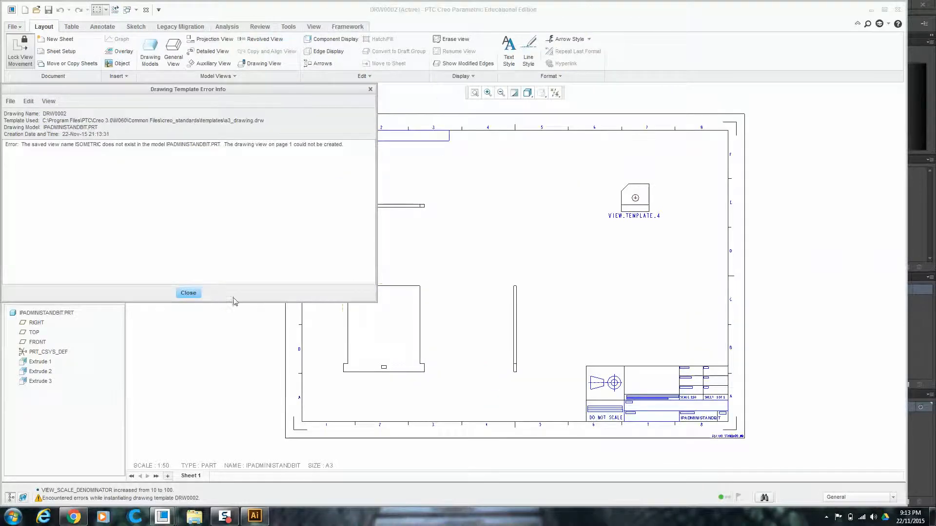
click(188, 293)
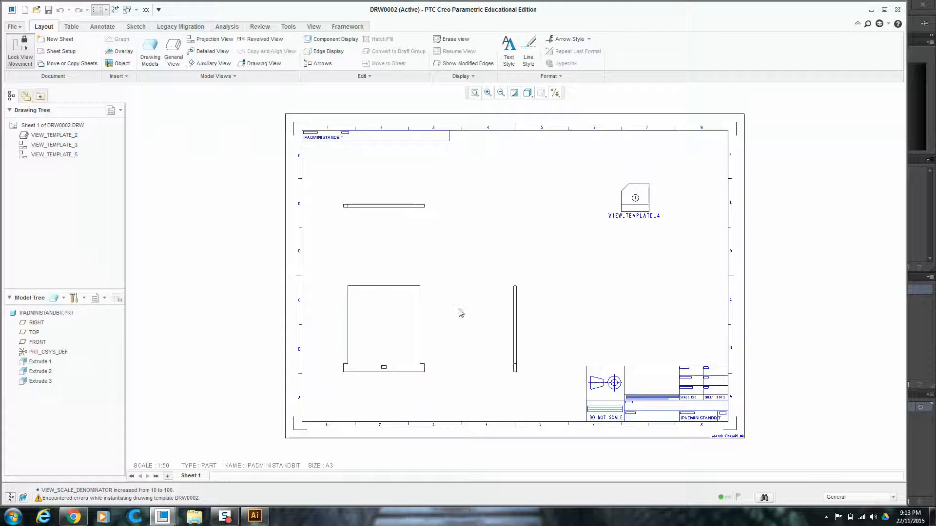
- Open the export setup for the new drawing and choose DWG as the output format
drag(481, 253, 720, 425)
click(588, 250)
click(14, 27)
click(14, 27)
click(14, 28)
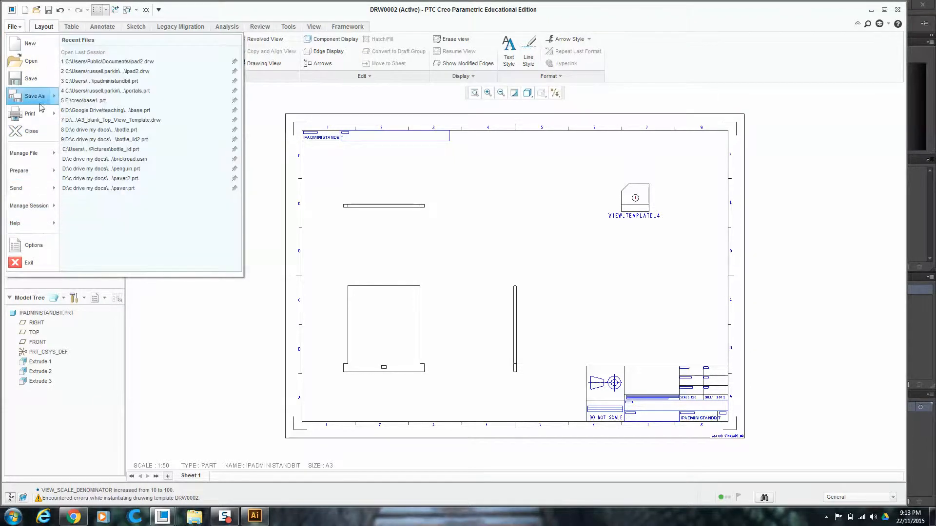
mouse_move(36, 122)
click(93, 131)
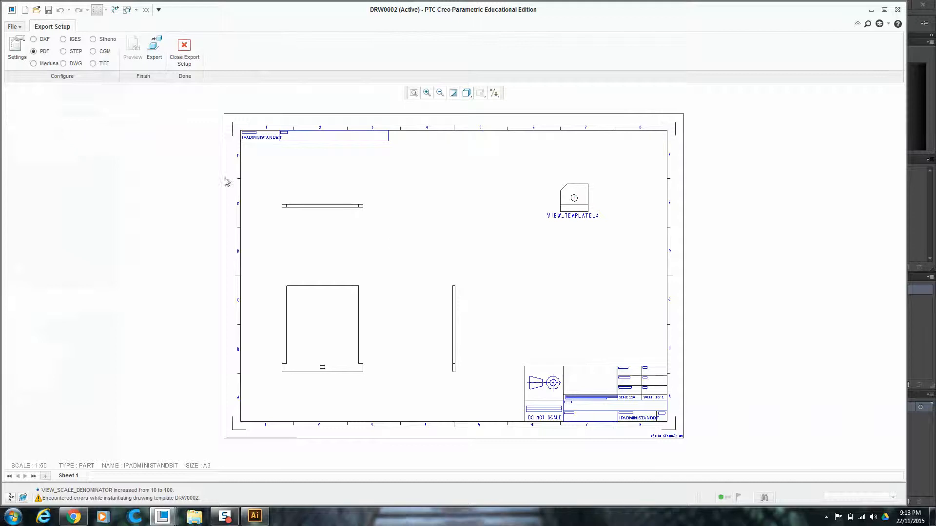
click(64, 64)
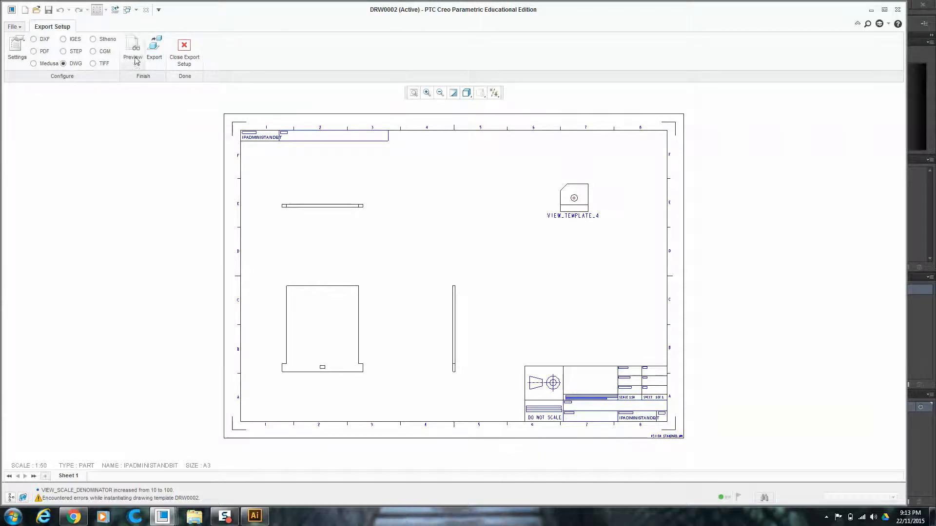
- Export the drawing into the desktop's CREO STUFF!!! folder, overwriting the existing ipad.dwg
click(154, 49)
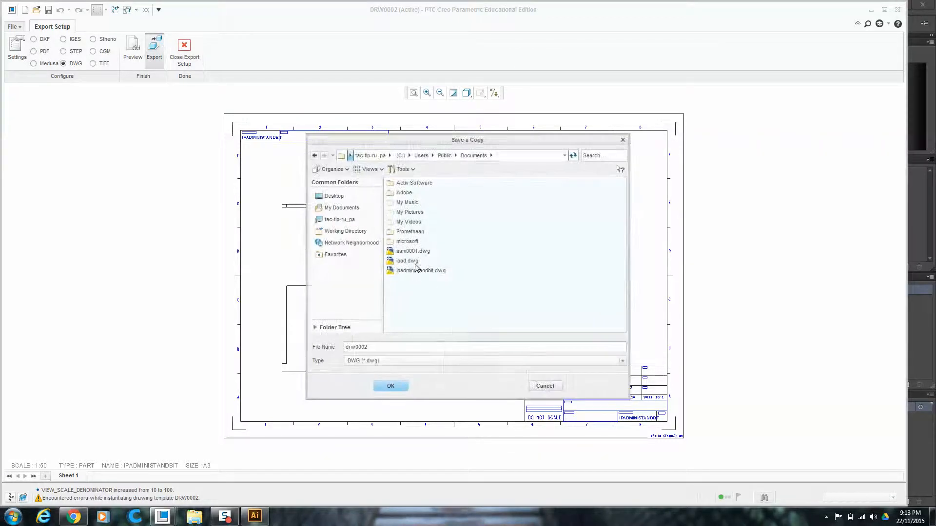
click(333, 196)
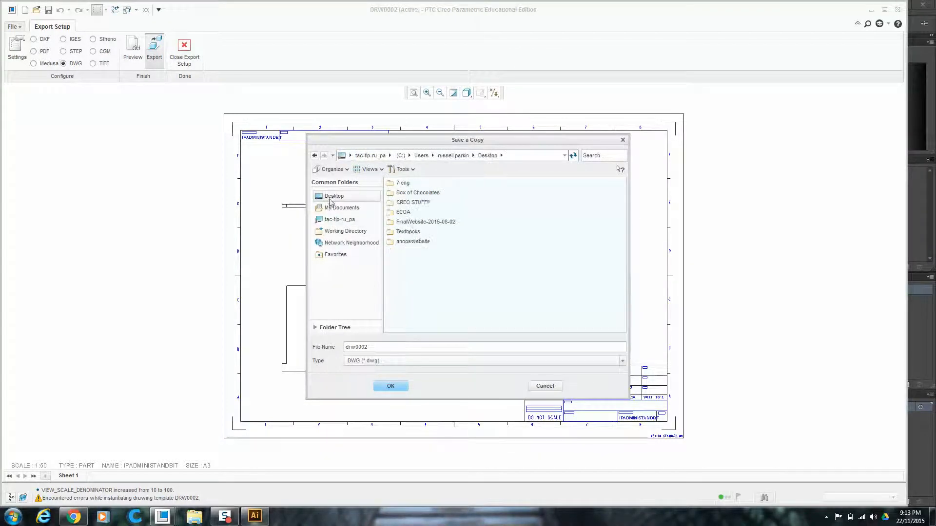
double_click(411, 202)
click(404, 213)
click(393, 387)
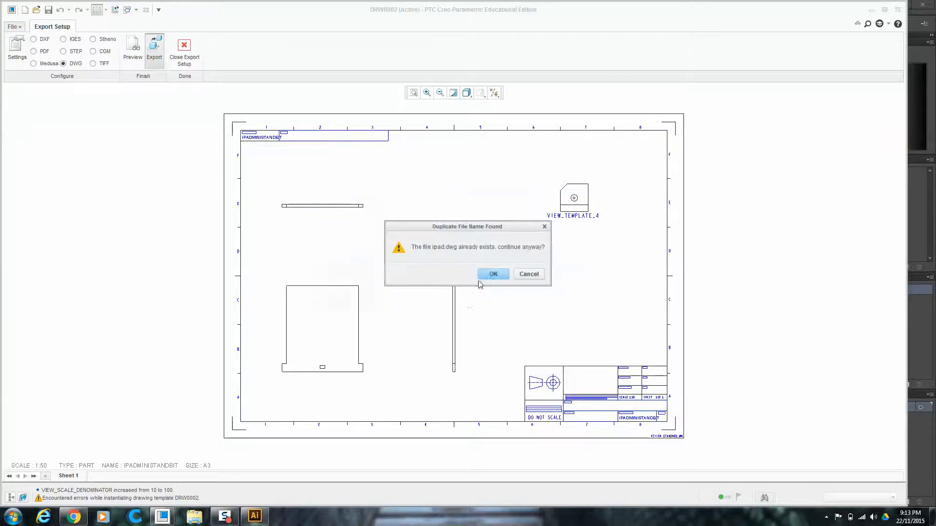
click(493, 274)
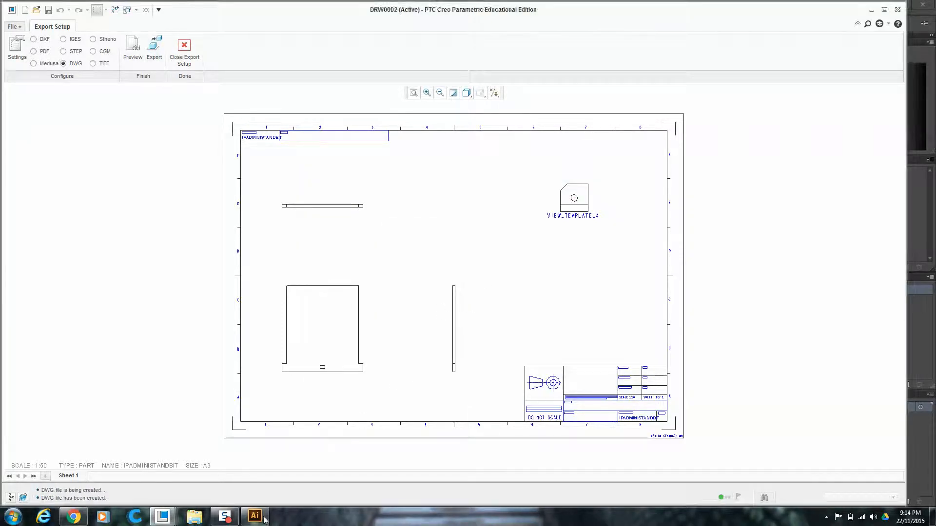
- Switch to Illustrator and delete the old plate outline from the laser layout artboard
click(255, 516)
alt+scroll(159, 224, down, 5)
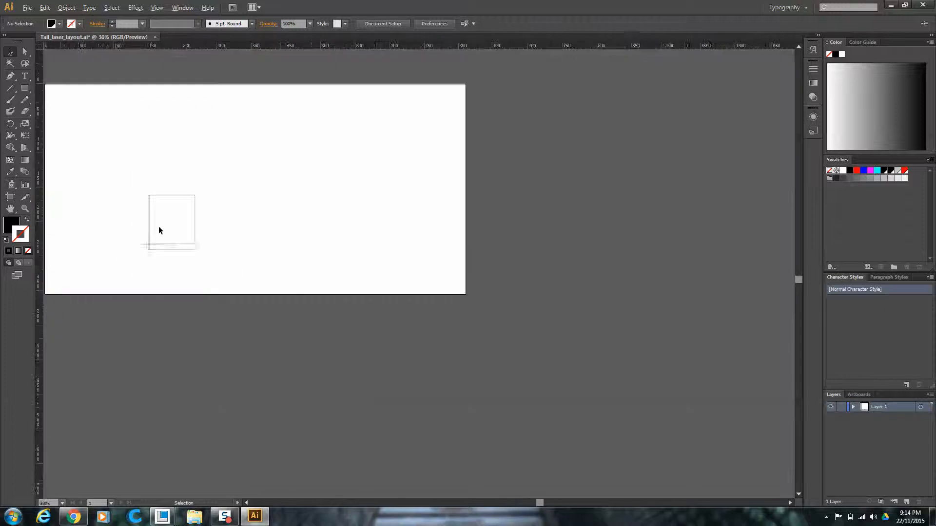
drag(139, 194, 201, 251)
click(200, 245)
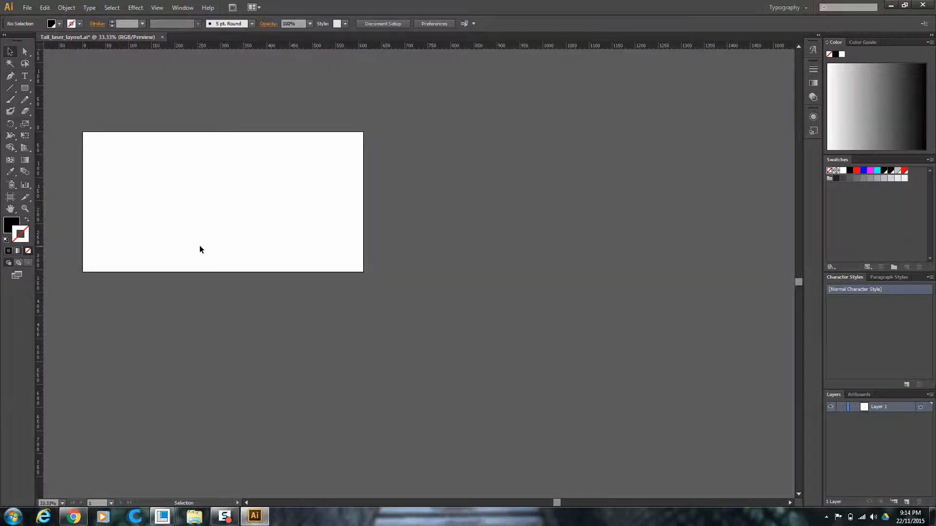
- Place ipad.dwg at original size, 1 unit = 1 millimeter, centered with the Model layout, and merge the conflicting colour swatches
click(26, 7)
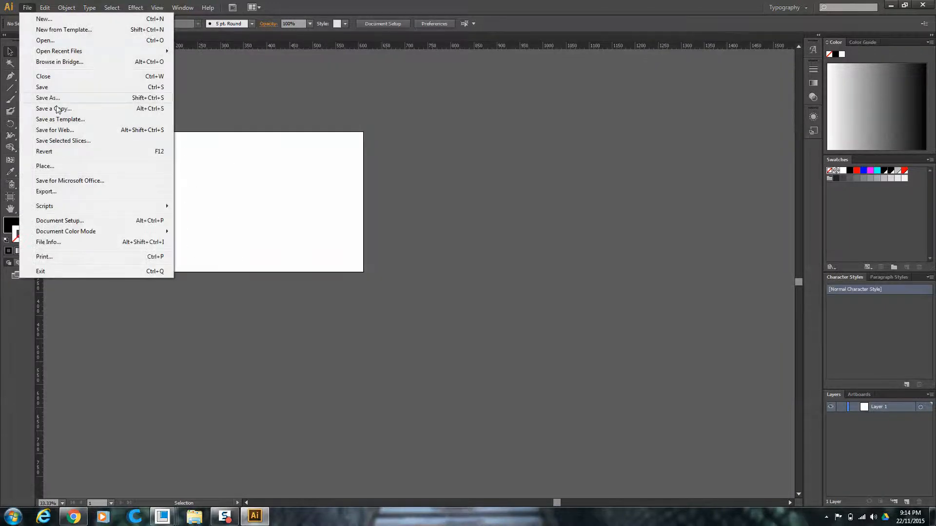
click(57, 166)
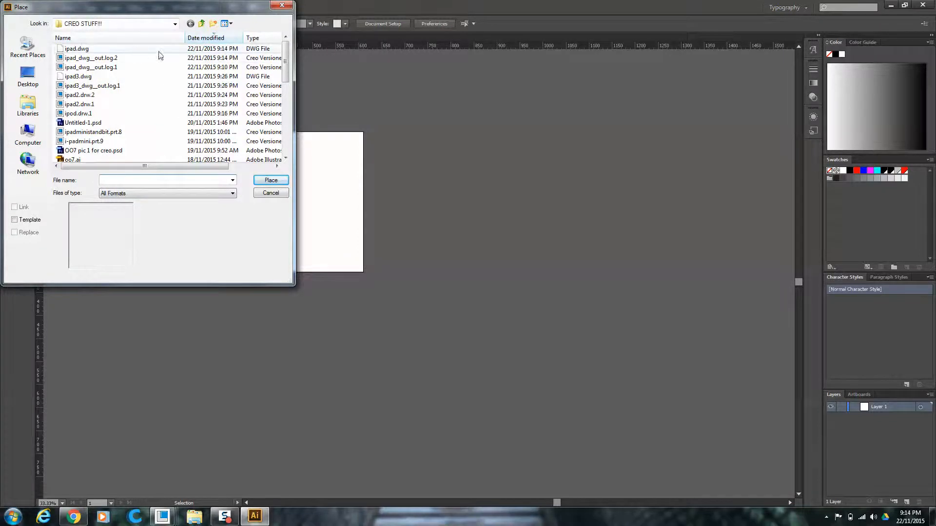
click(117, 48)
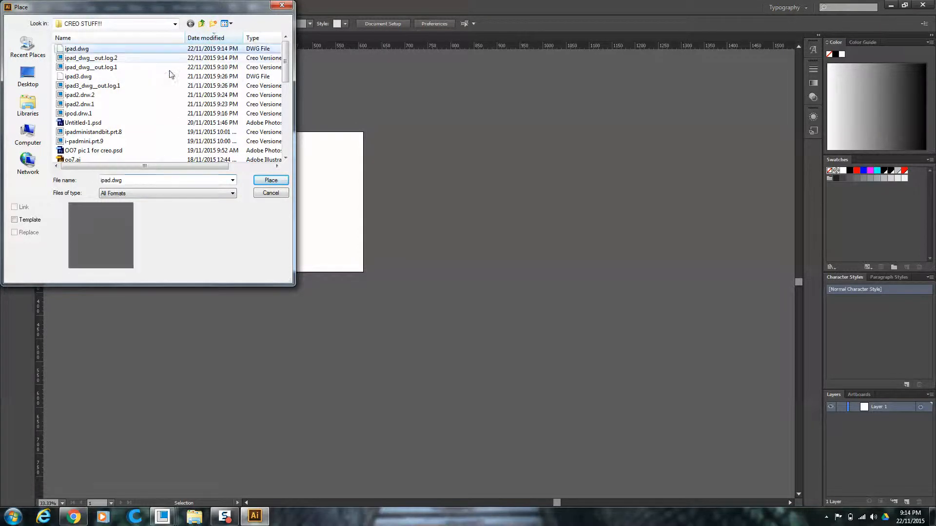
click(271, 180)
click(510, 274)
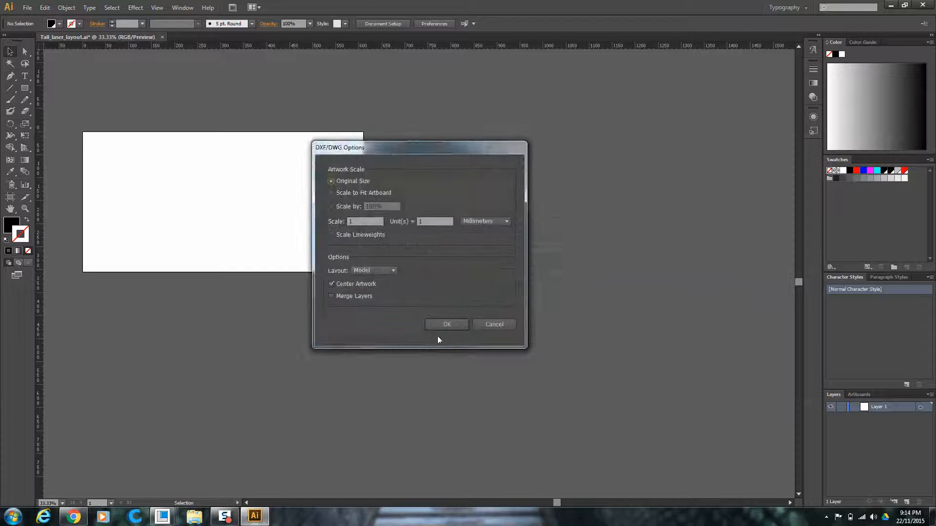
click(442, 323)
click(488, 292)
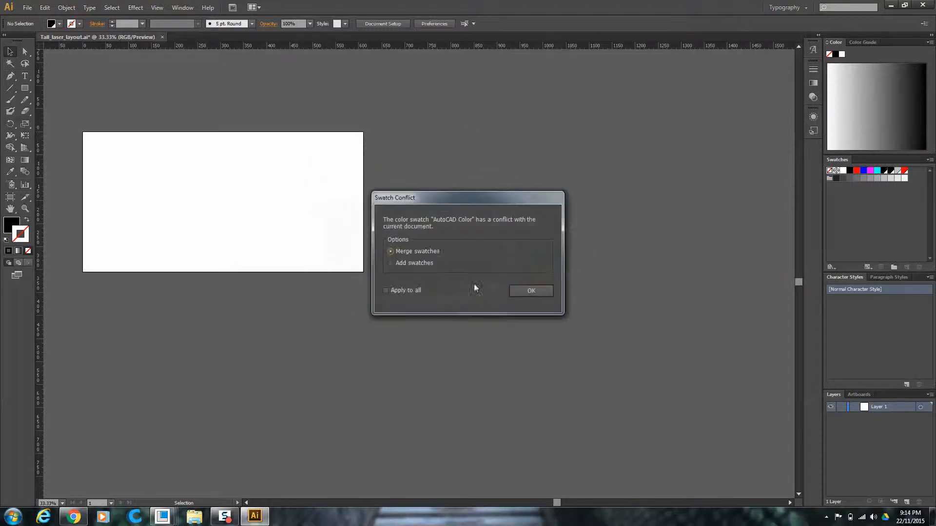
click(525, 294)
click(525, 295)
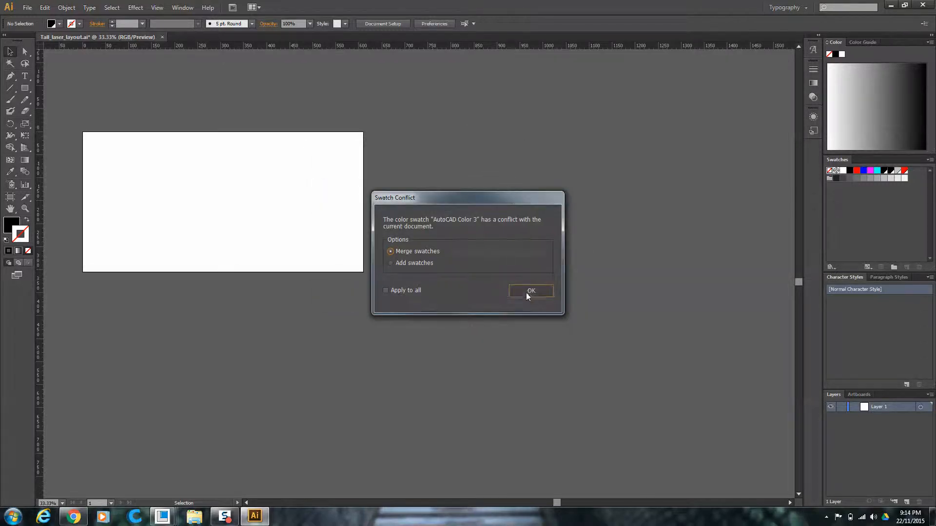
click(526, 294)
- Delete the drawing border, title block, labels and other views around the plate's front-face outline
alt+scroll(210, 226, up, 2)
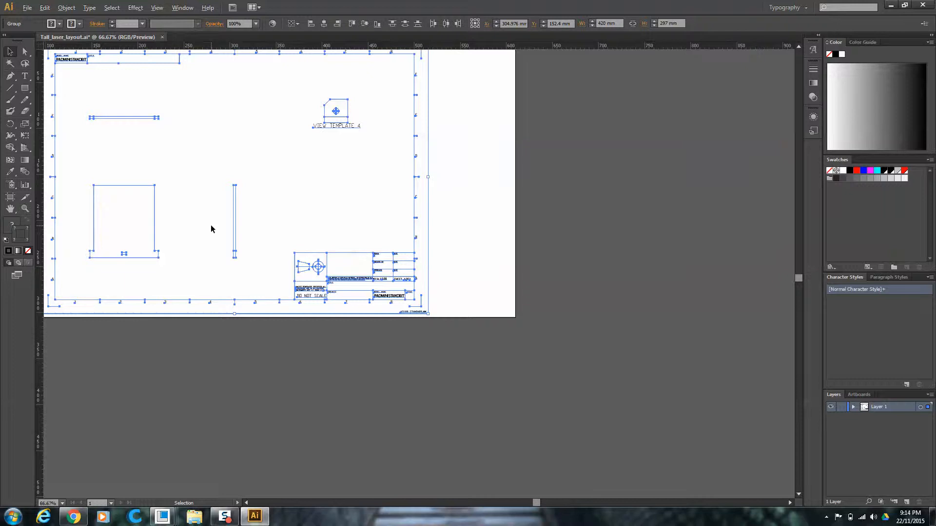
click(189, 218)
drag(457, 321, 462, 320)
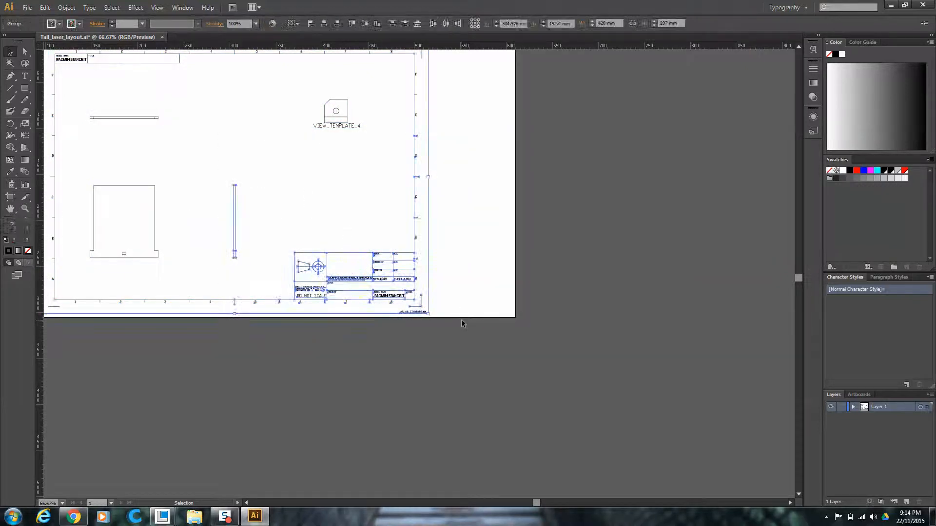
key(Delete)
mouse_move(171, 301)
mouse_down()
mouse_move(40, 316)
mouse_move(136, 323)
mouse_move(117, 321)
mouse_move(151, 30)
mouse_move(136, 153)
mouse_move(162, 207)
mouse_move(548, 294)
mouse_up()
key(Delete)
key(Delete)
key(Delete)
- Set the stroke colour of the whole plate outline, including its small slot, to red
alt+scroll(241, 372, up, 2)
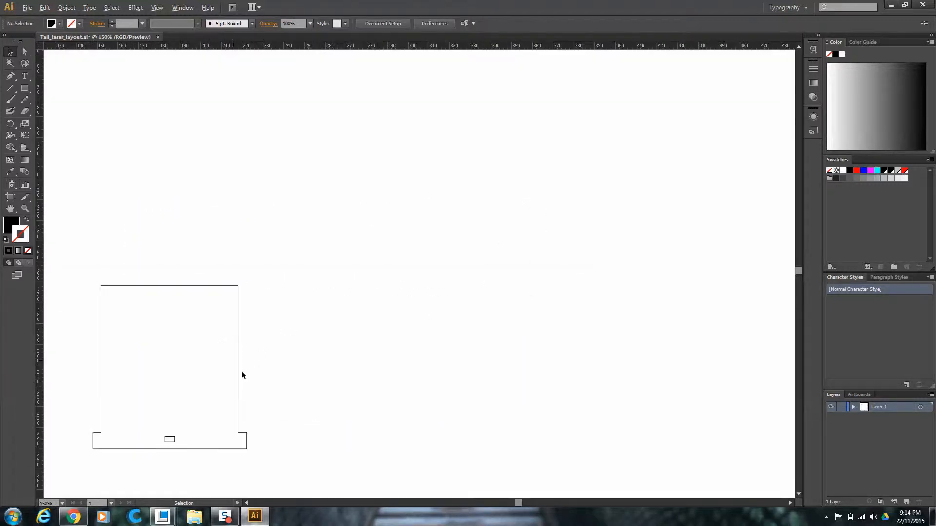
mouse_move(70, 264)
mouse_down()
mouse_move(186, 415)
mouse_move(279, 473)
mouse_up()
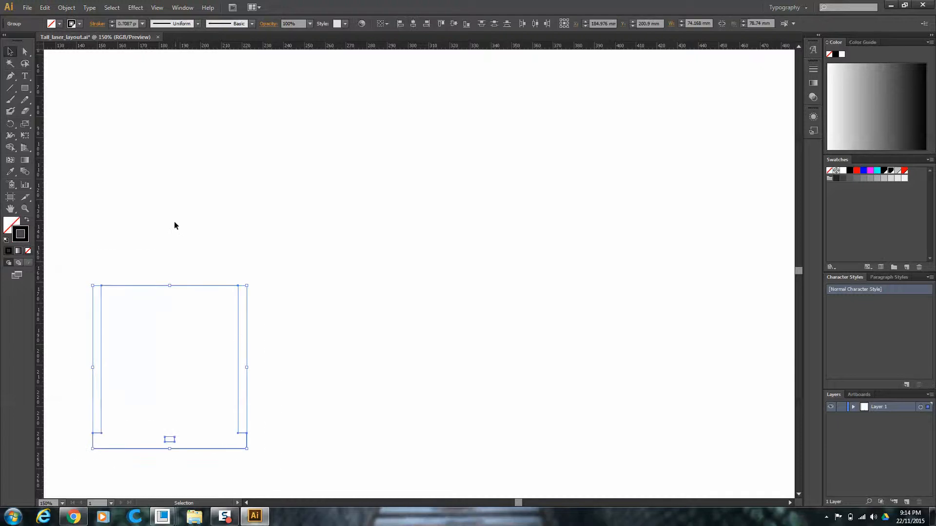
click(72, 24)
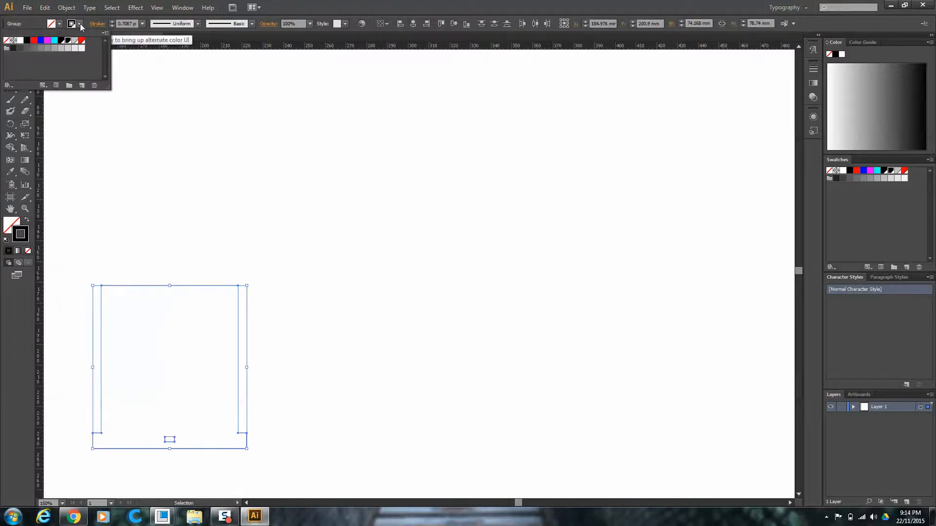
click(34, 40)
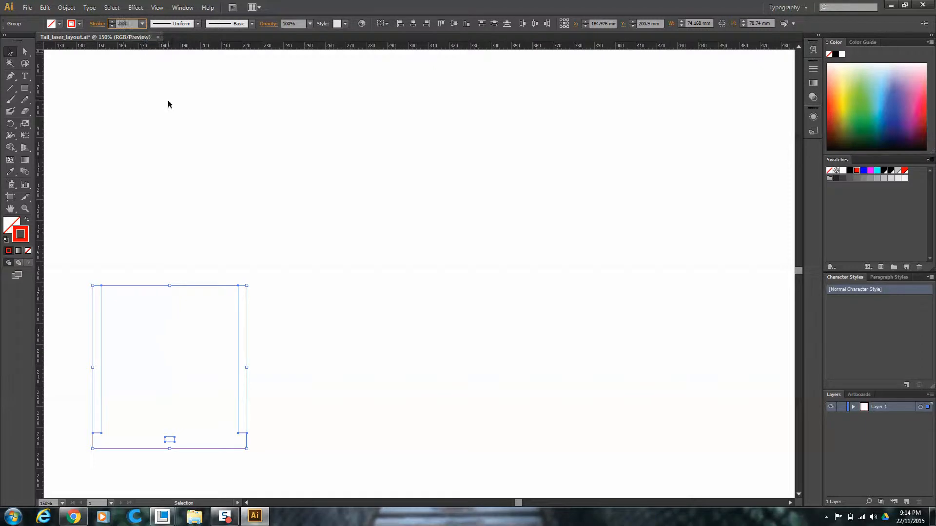
click(178, 109)
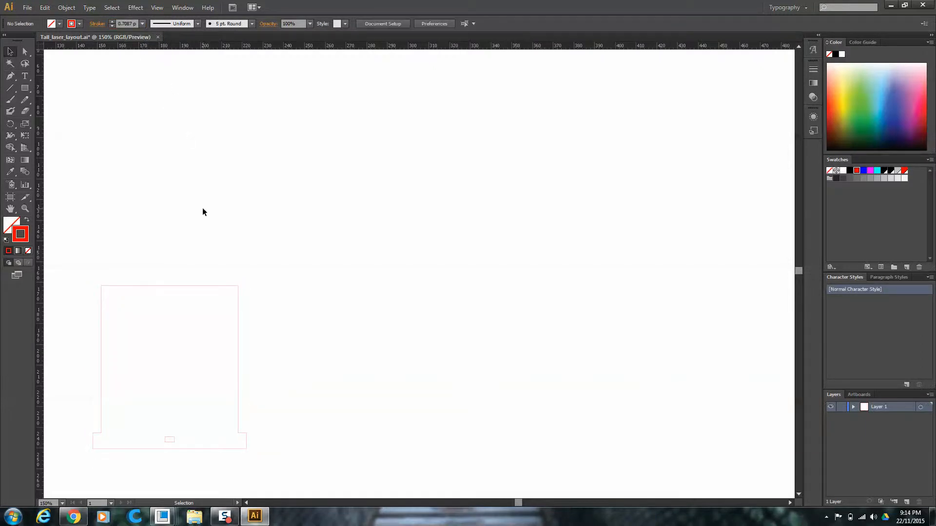
alt+scroll(203, 211, down, 2)
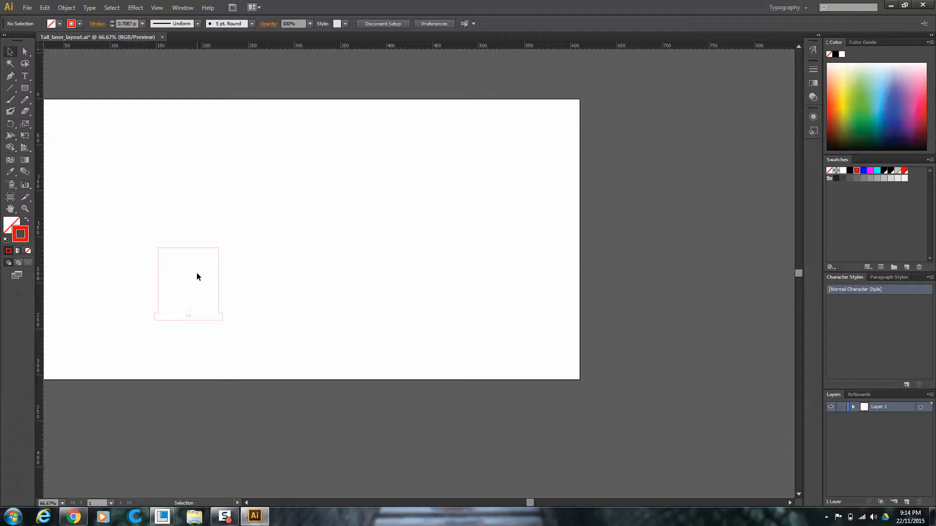